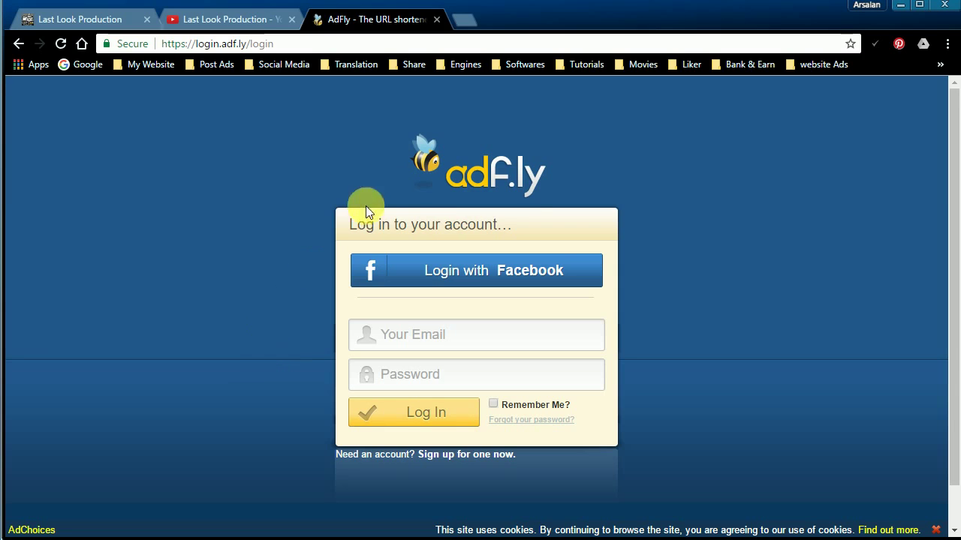
Log in to the AdFly account by entering the account e-mail and the account password.
{"action": "left_click", "coordinate": [416, 335]}
{"action": "left_click", "coordinate": [411, 361]}
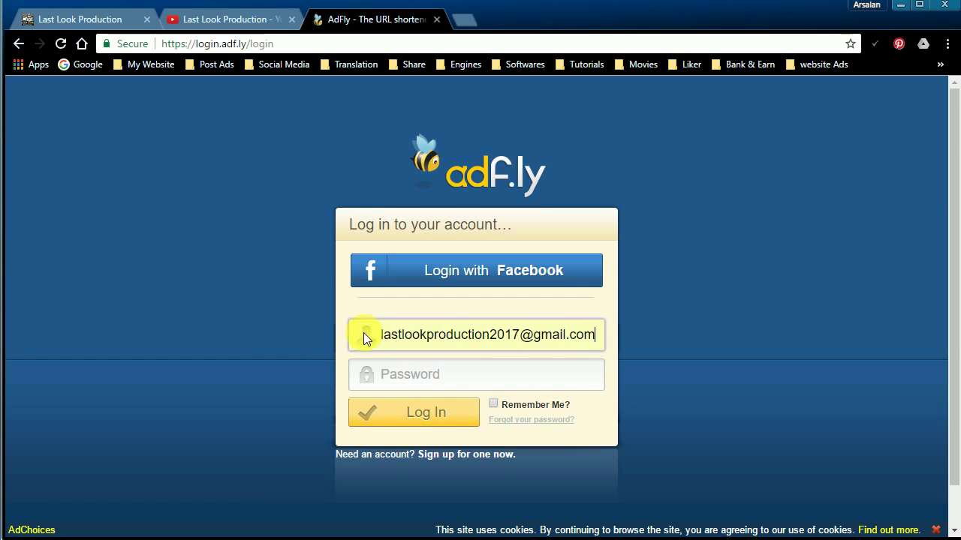
{"action": "left_click", "coordinate": [411, 380]}
{"action": "left_click", "coordinate": [411, 380]}
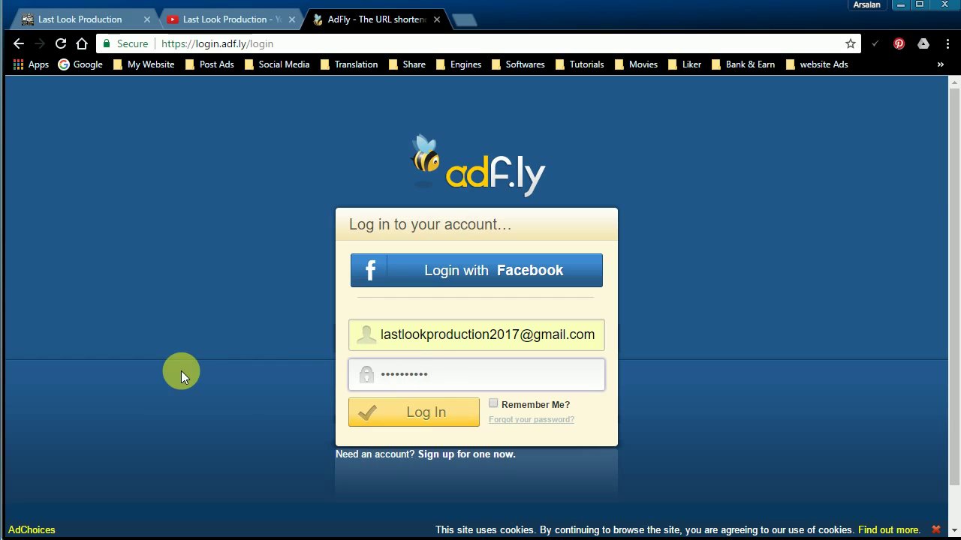
{"action": "left_click", "coordinate": [422, 419]}
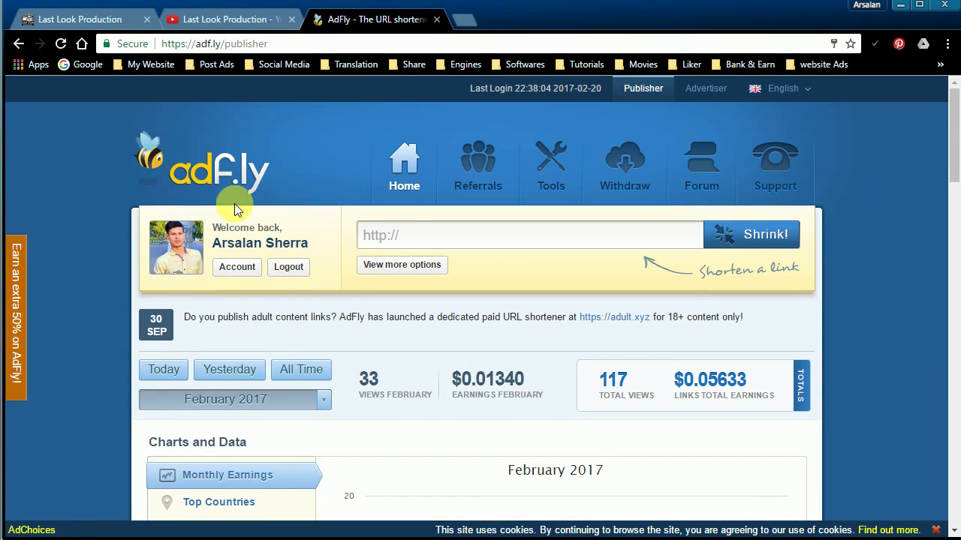
Look over the publisher home page and expand the additional options for shortening a link.
{"action": "scroll", "coordinate": [343, 283], "scroll_direction": "down", "scroll_amount": 6}
{"action": "scroll", "coordinate": [334, 345], "scroll_direction": "up", "scroll_amount": 6}
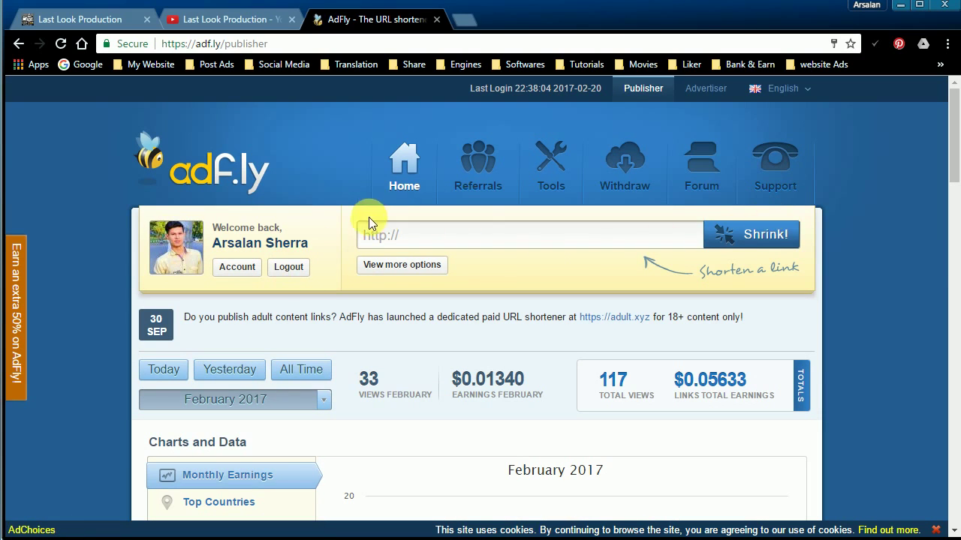
{"action": "left_click_drag", "start_coordinate": [343, 212], "coordinate": [809, 285]}
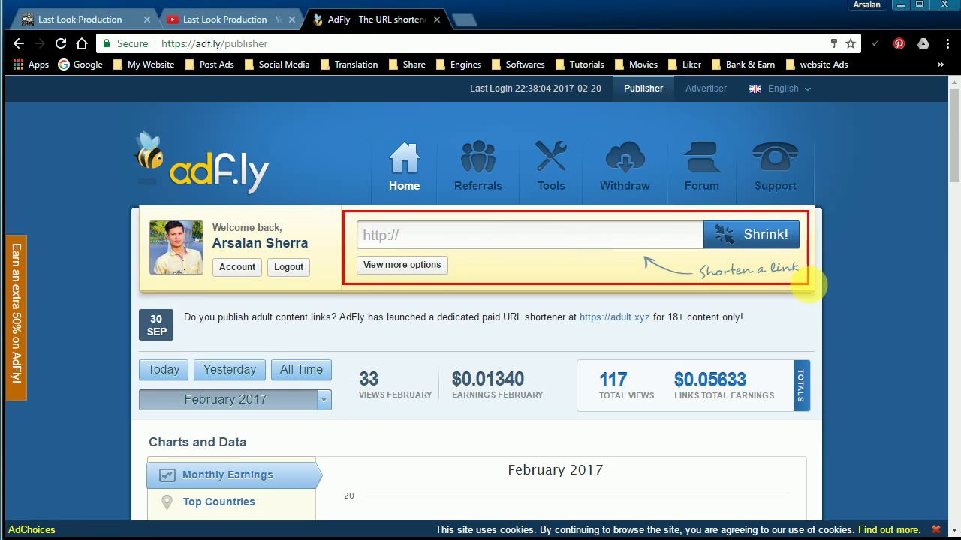
{"action": "key", "text": "Escape"}
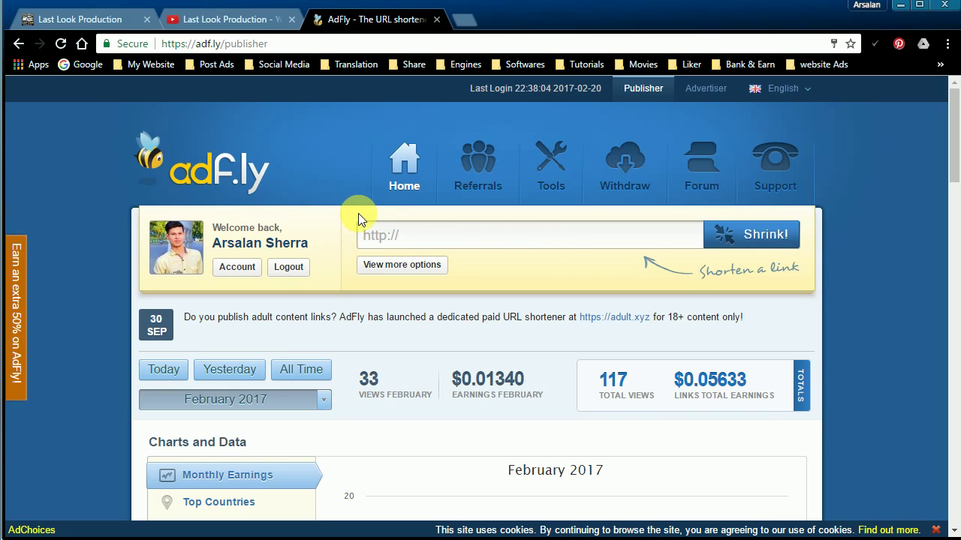
{"action": "left_click", "coordinate": [383, 267]}
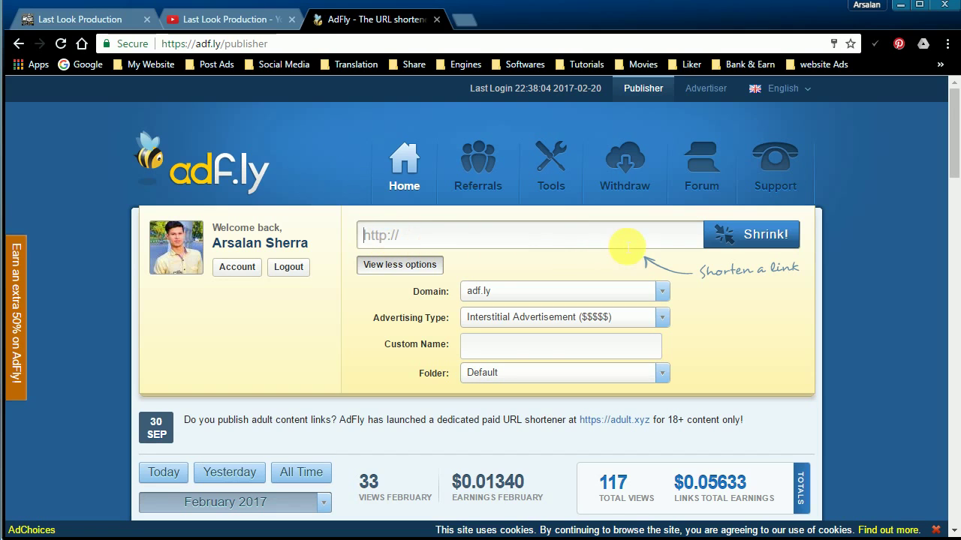
Switch to the Last Look Production blog and open the Internet Download Manager post from the IDM Register software category.
{"action": "left_click", "coordinate": [79, 18]}
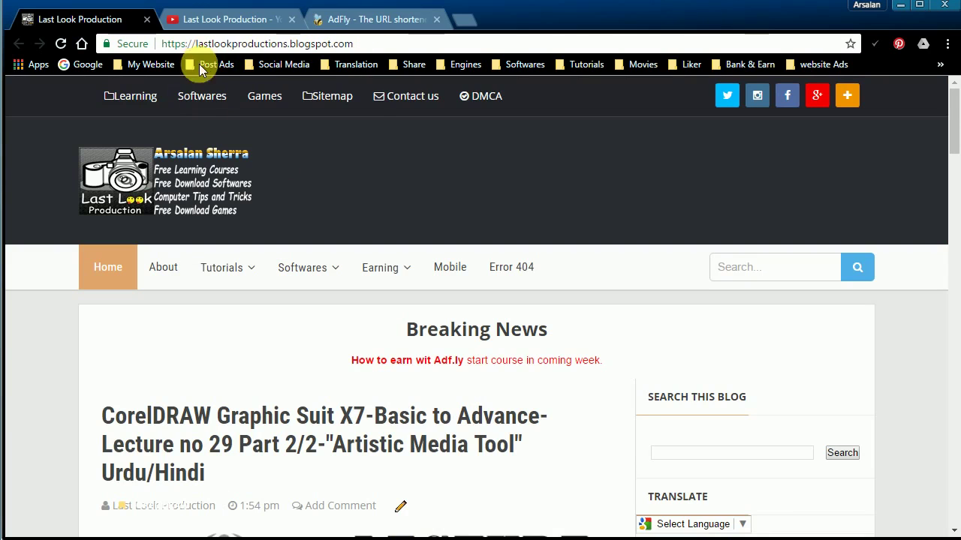
{"action": "mouse_move", "coordinate": [398, 279]}
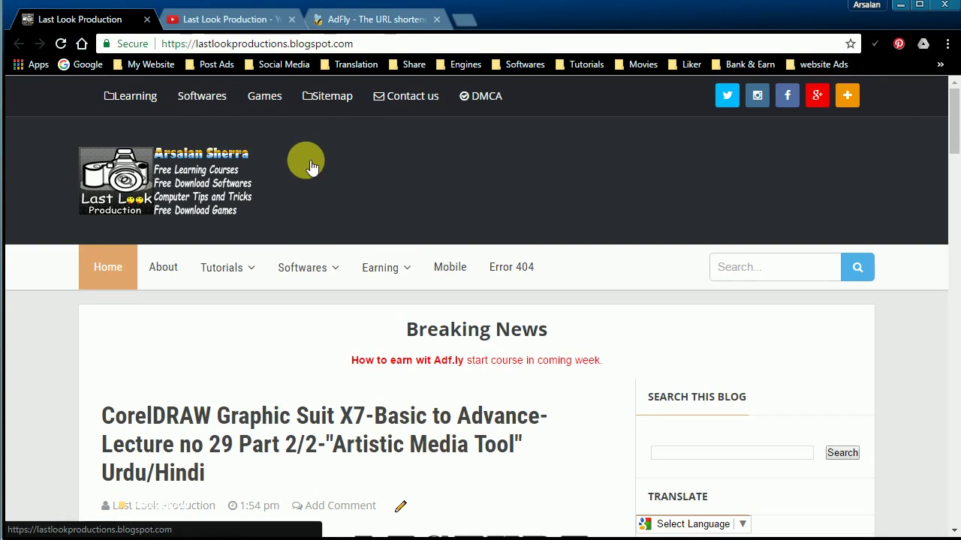
{"action": "mouse_move", "coordinate": [302, 263]}
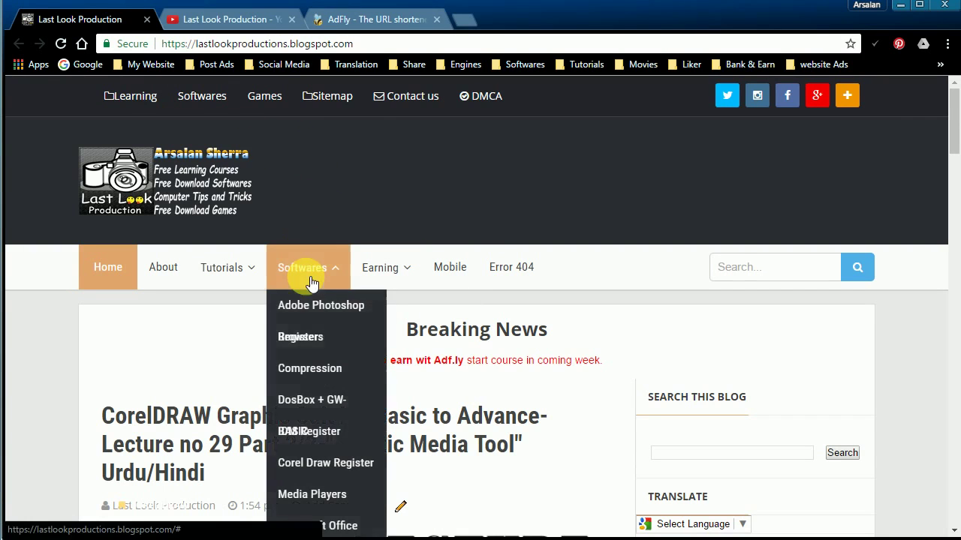
{"action": "scroll", "coordinate": [298, 353], "scroll_direction": "down", "scroll_amount": 1}
{"action": "scroll", "coordinate": [298, 356], "scroll_direction": "down", "scroll_amount": 2}
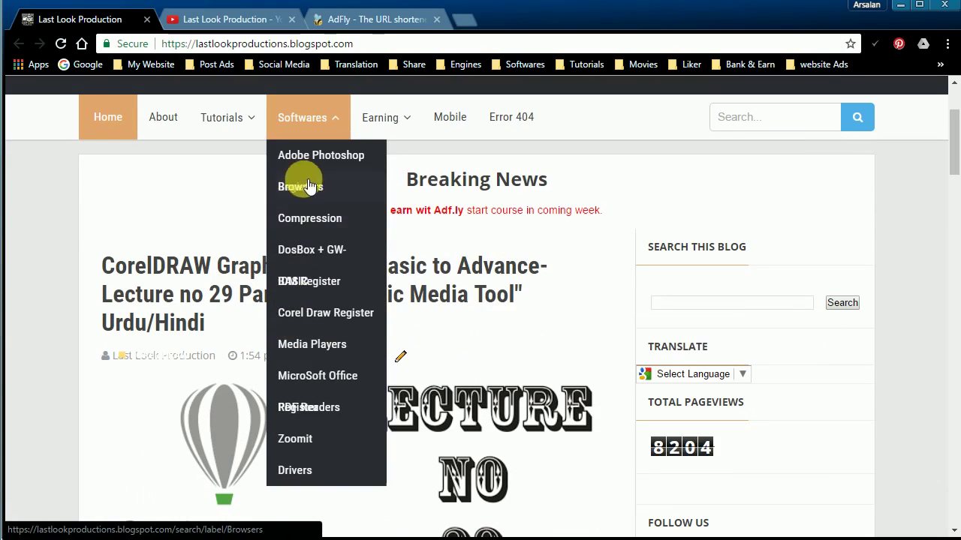
{"action": "left_click", "coordinate": [313, 284]}
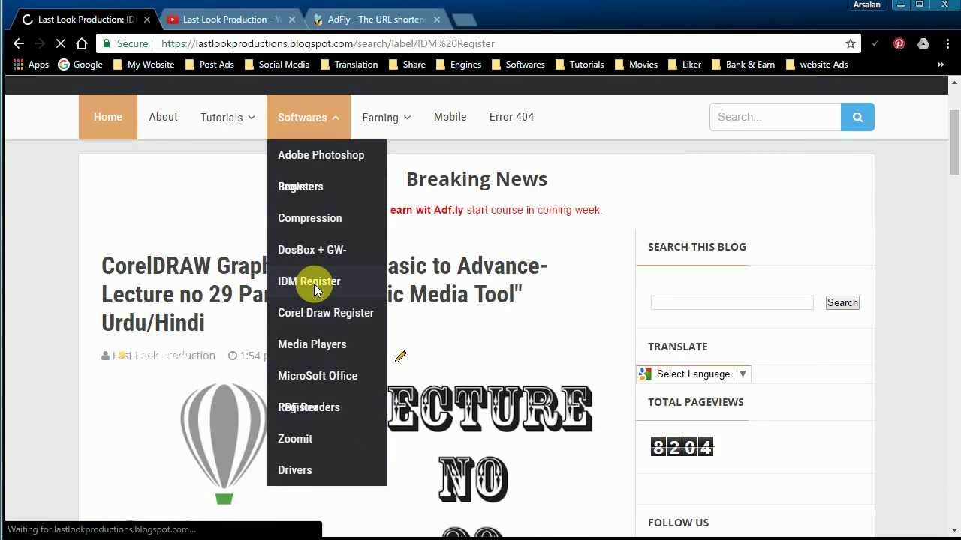
{"action": "scroll", "coordinate": [278, 345], "scroll_direction": "down", "scroll_amount": 6}
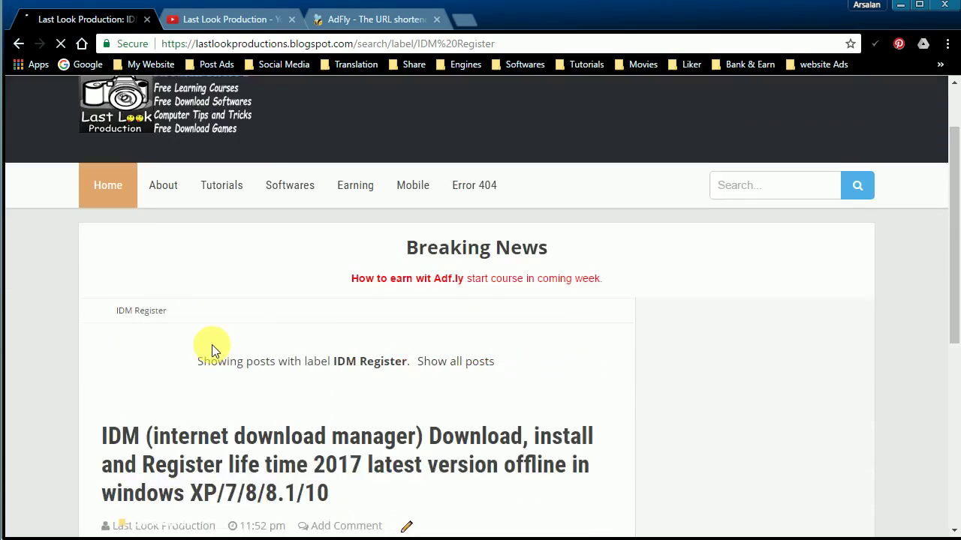
{"action": "left_click", "coordinate": [310, 279]}
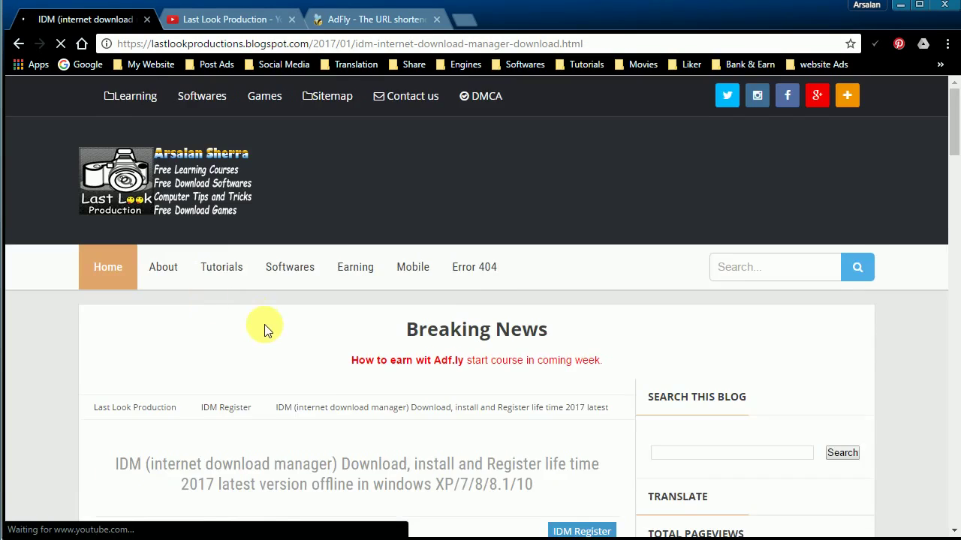
Look through the IDM post and its download links, and copy the post's full web address.
{"action": "scroll", "coordinate": [269, 327], "scroll_direction": "down", "scroll_amount": 18}
{"action": "scroll", "coordinate": [311, 226], "scroll_direction": "up", "scroll_amount": 4}
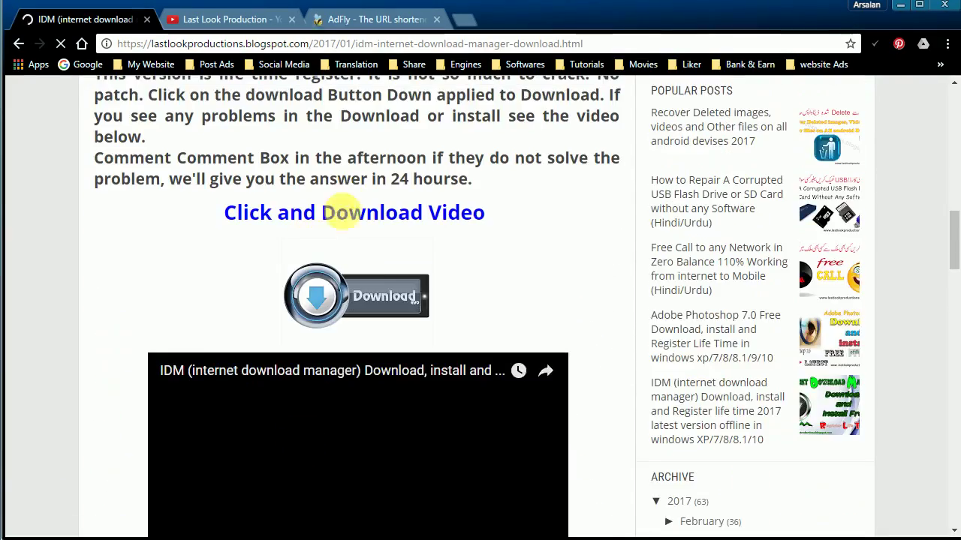
{"action": "scroll", "coordinate": [317, 285], "scroll_direction": "down", "scroll_amount": 6}
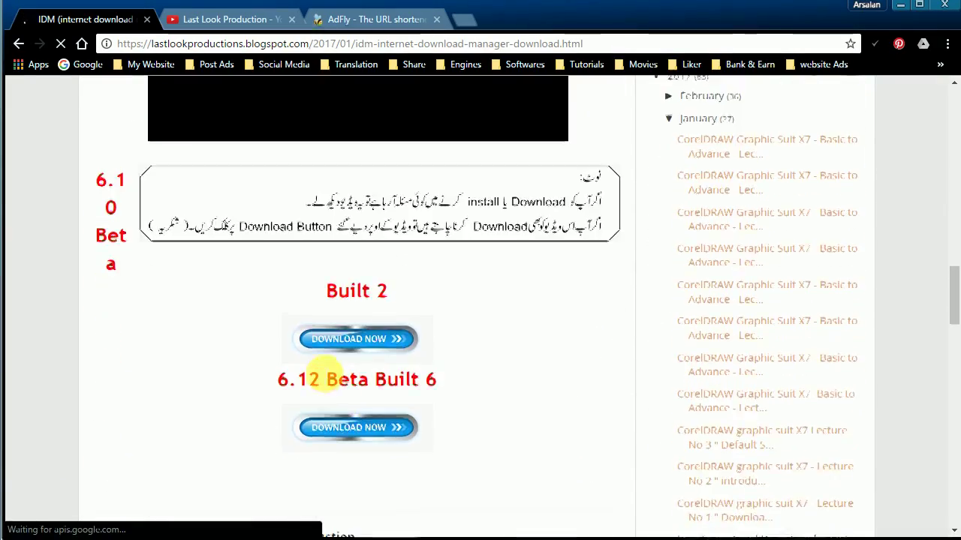
{"action": "scroll", "coordinate": [319, 369], "scroll_direction": "up", "scroll_amount": 15}
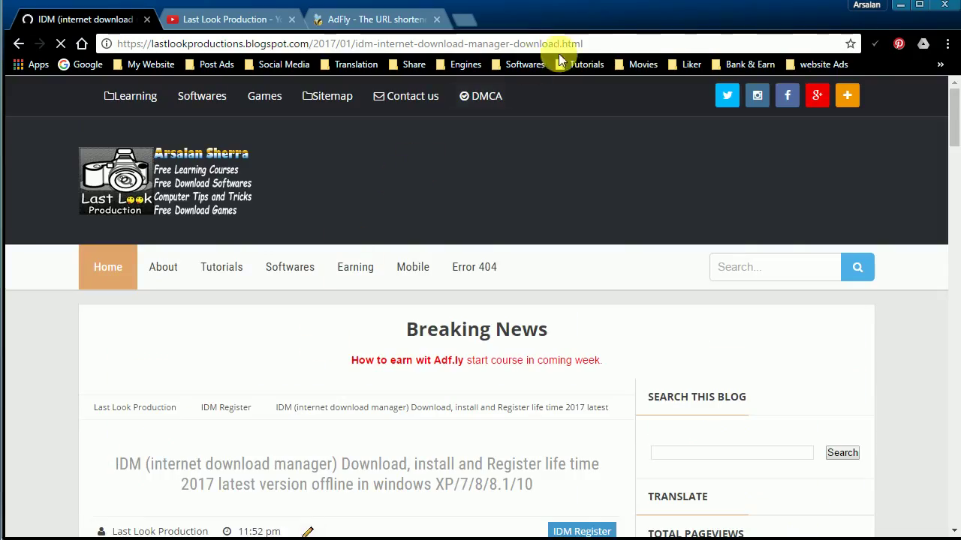
{"action": "left_click", "coordinate": [626, 43]}
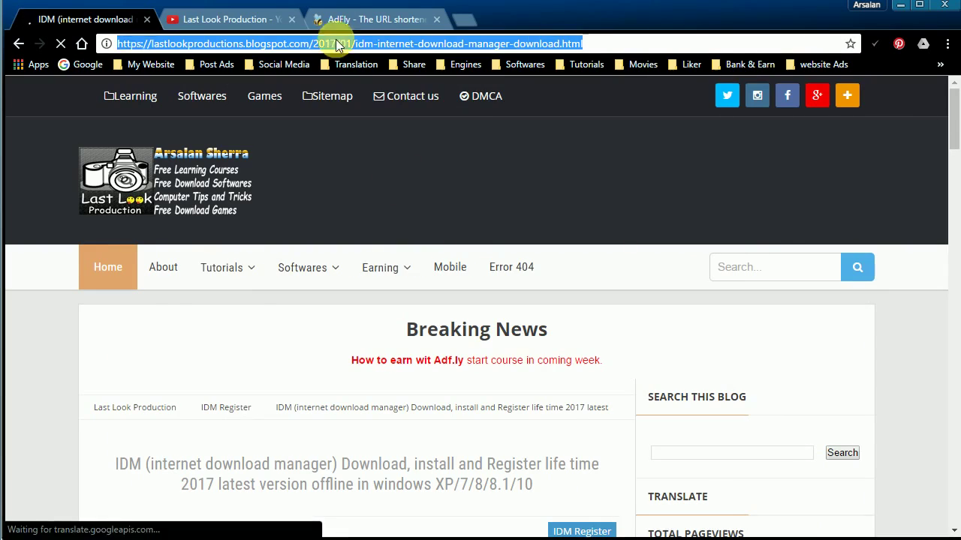
{"action": "mouse_move", "coordinate": [330, 267]}
{"action": "scroll", "coordinate": [339, 216], "scroll_direction": "down", "scroll_amount": 3}
{"action": "scroll", "coordinate": [386, 208], "scroll_direction": "up", "scroll_amount": 3}
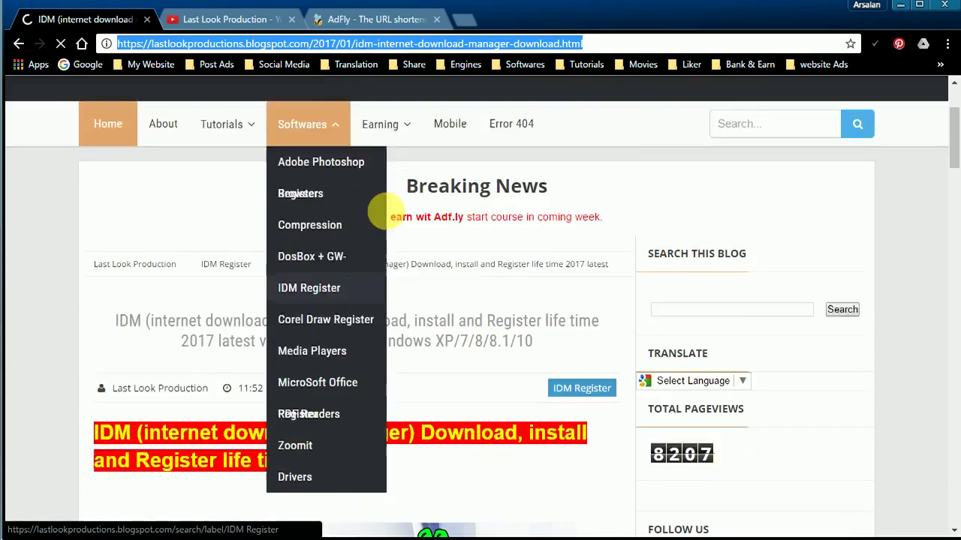
{"action": "scroll", "coordinate": [420, 343], "scroll_direction": "down", "scroll_amount": 5}
{"action": "scroll", "coordinate": [373, 255], "scroll_direction": "down", "scroll_amount": 1}
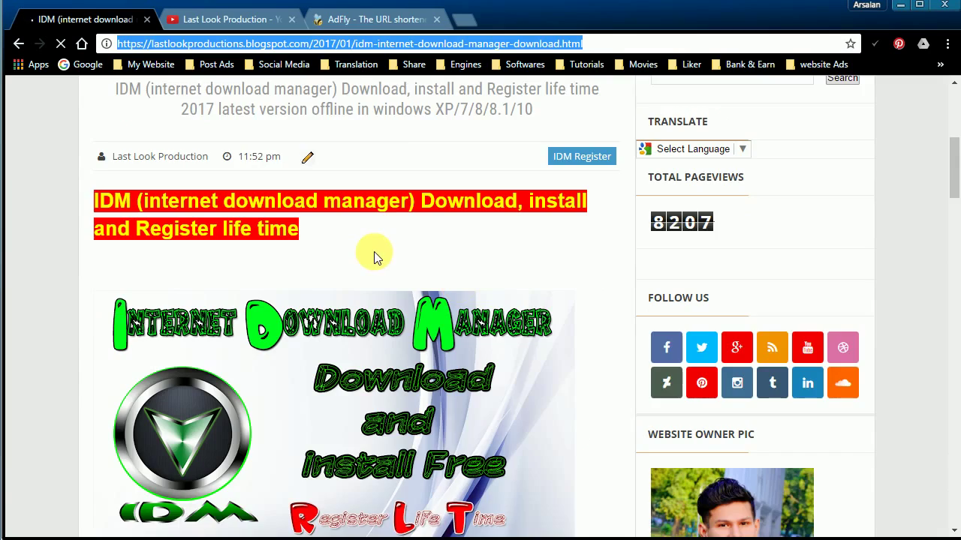
{"action": "scroll", "coordinate": [373, 253], "scroll_direction": "up", "scroll_amount": 5}
{"action": "scroll", "coordinate": [405, 248], "scroll_direction": "down", "scroll_amount": 4}
{"action": "scroll", "coordinate": [379, 304], "scroll_direction": "down", "scroll_amount": 1}
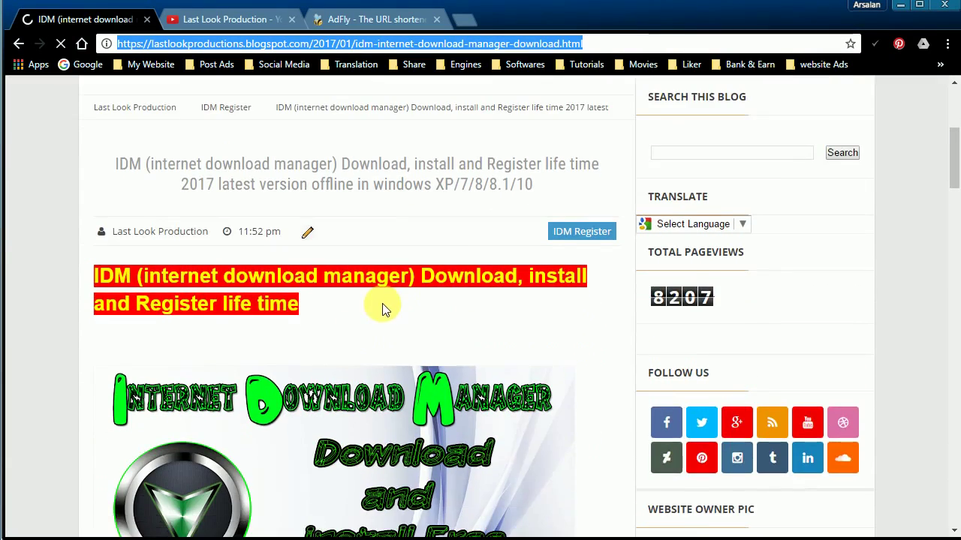
{"action": "scroll", "coordinate": [397, 225], "scroll_direction": "up", "scroll_amount": 5}
{"action": "right_click", "coordinate": [359, 39]}
{"action": "left_click", "coordinate": [381, 96]}
Return to the AdFly publisher page, paste the copied post address as the link to shorten, and show its beginning.
{"action": "left_click", "coordinate": [376, 19]}
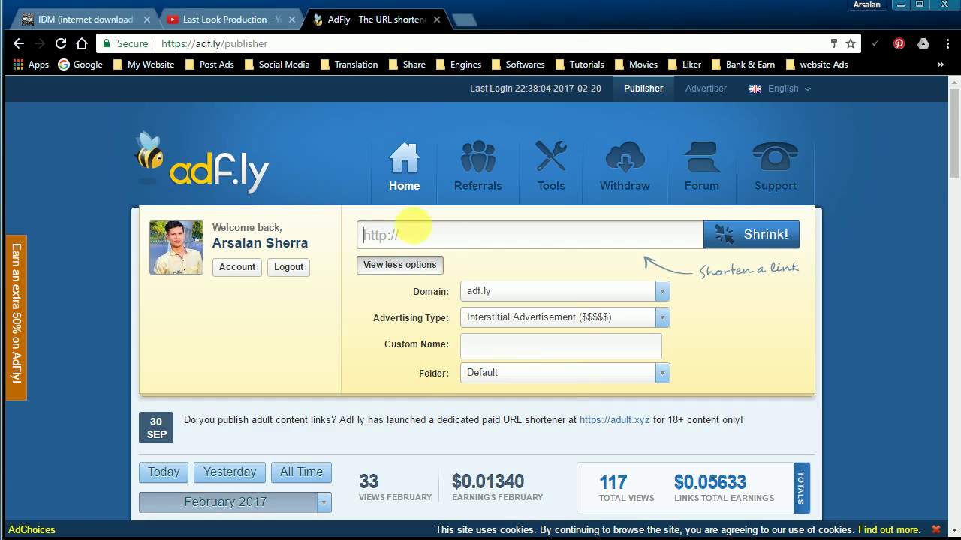
{"action": "right_click", "coordinate": [400, 239]}
{"action": "left_click", "coordinate": [423, 331]}
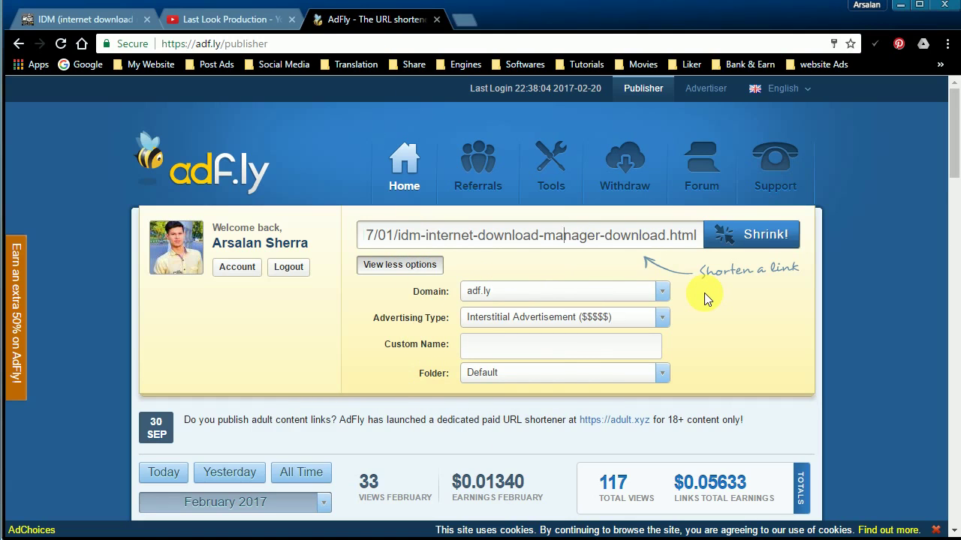
{"action": "key", "text": "Left"}
{"action": "key", "text": "Left"}
{"action": "key", "text": "Left"}
{"action": "key", "text": "Left"}
{"action": "key", "text": "Left"}
{"action": "key", "text": "Left"}
{"action": "key", "text": "Left"}
{"action": "key", "text": "Left"}
{"action": "key", "text": "Left"}
{"action": "key", "text": "Left"}
{"action": "key", "text": "Left"}
{"action": "key", "text": "Left"}
{"action": "key", "text": "Left"}
{"action": "key", "text": "Left"}
{"action": "key", "text": "Left"}
{"action": "key", "text": "Left"}
{"action": "key", "text": "Left"}
{"action": "key", "text": "Left"}
{"action": "key", "text": "Left"}
{"action": "key", "text": "Left"}
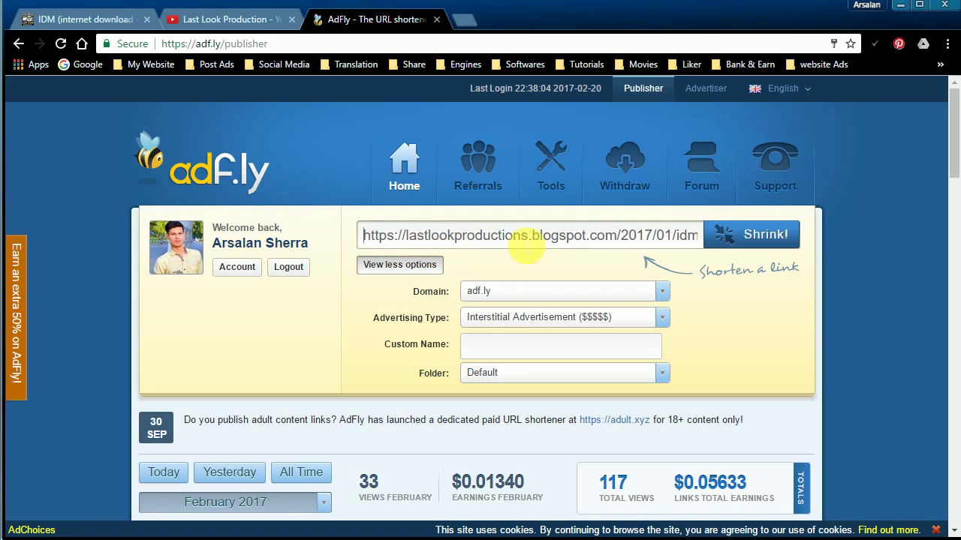
Choose adf.ly as the short link's domain and Interstitial Advertisement ($$$$$) as its advertising type.
{"action": "left_click", "coordinate": [491, 294]}
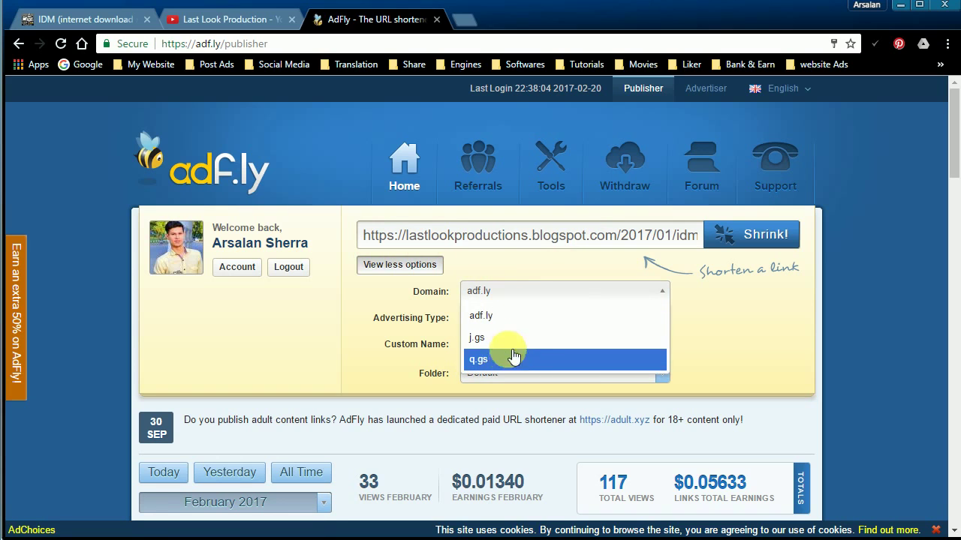
{"action": "left_click", "coordinate": [483, 315]}
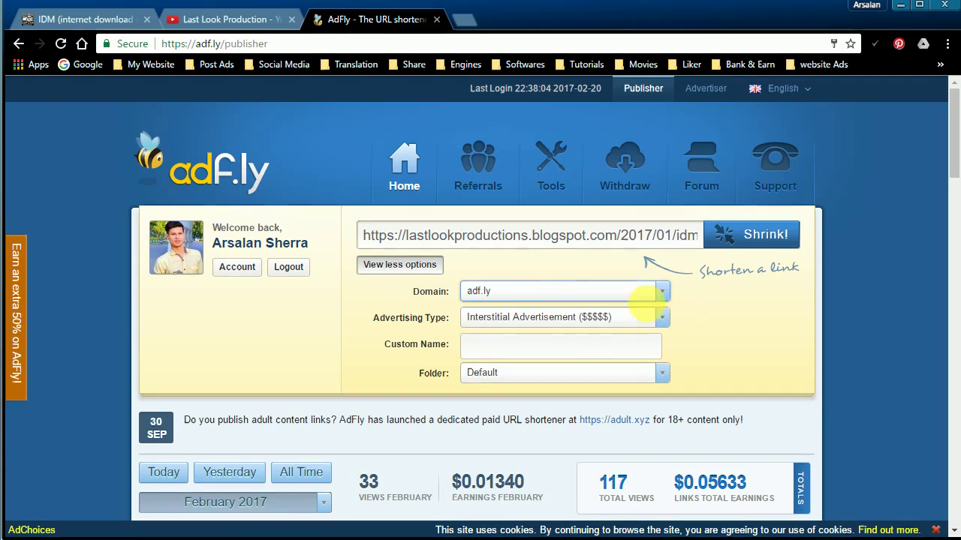
{"action": "left_click", "coordinate": [545, 323]}
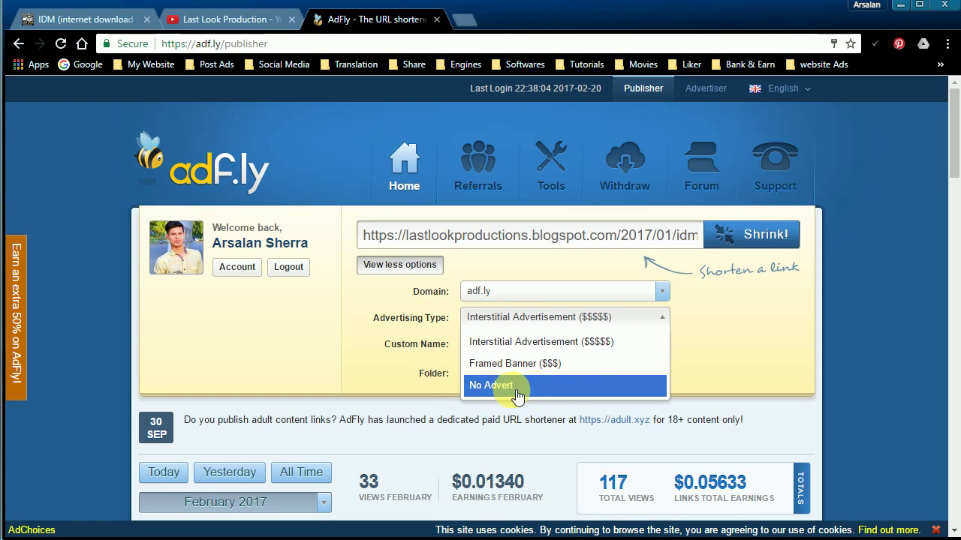
{"action": "left_click", "coordinate": [511, 347]}
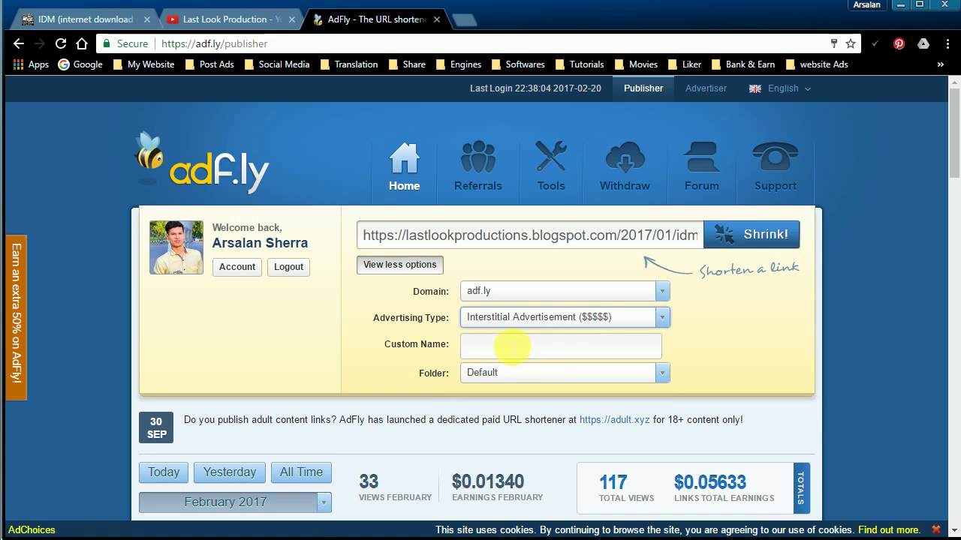
{"action": "left_click", "coordinate": [604, 321]}
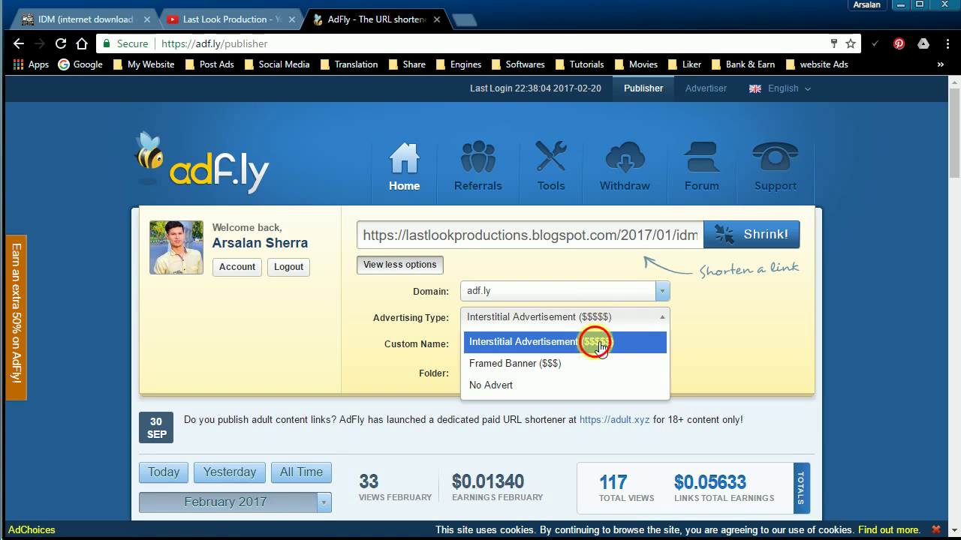
{"action": "left_click", "coordinate": [590, 345]}
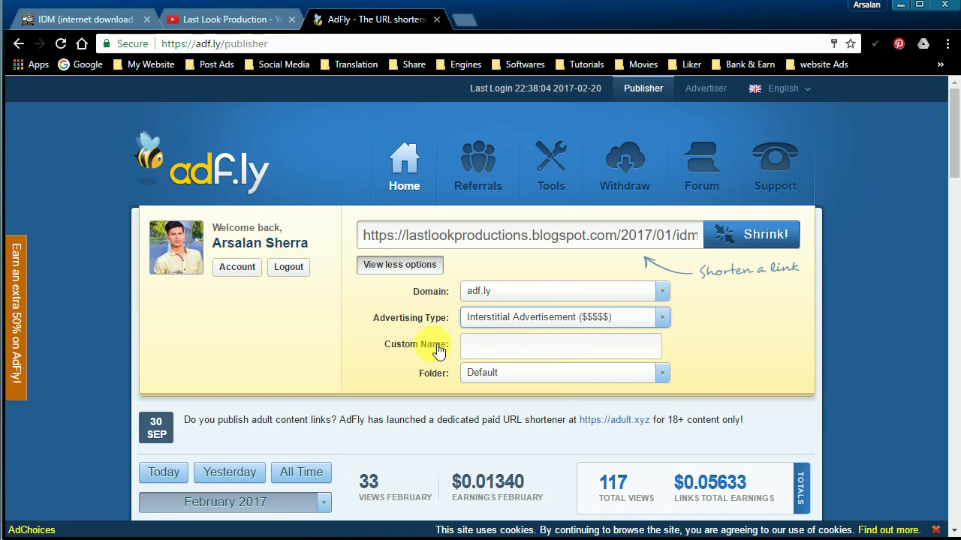
Set the short link's custom name to idm, check the available folders and keep Default.
{"action": "left_click", "coordinate": [525, 353]}
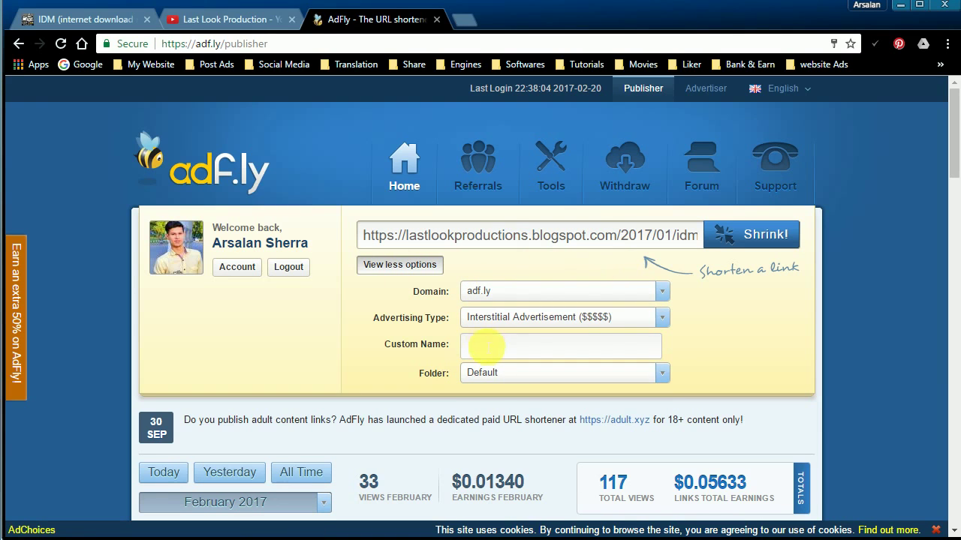
{"action": "type", "text": "idm"}
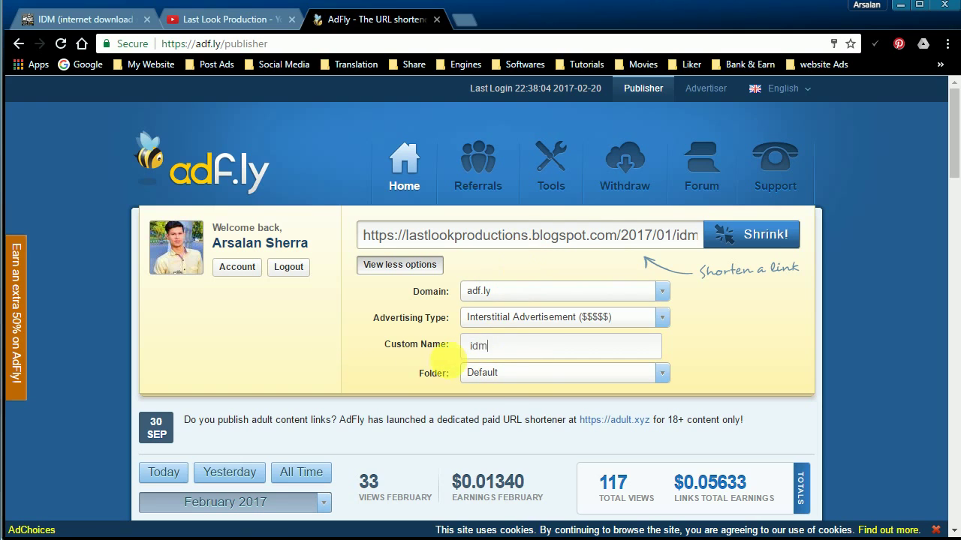
{"action": "left_click", "coordinate": [527, 380]}
{"action": "left_click", "coordinate": [530, 382]}
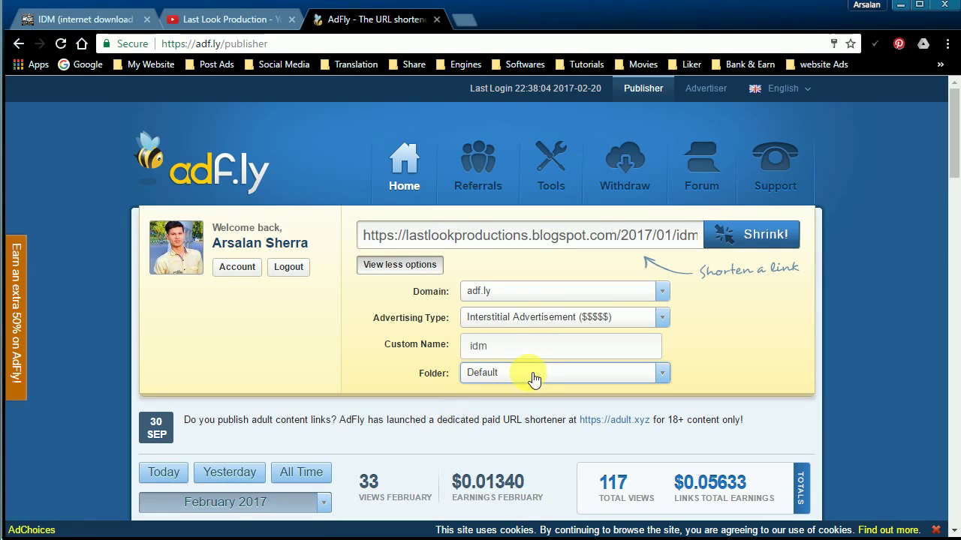
{"action": "left_click", "coordinate": [536, 380]}
{"action": "left_click", "coordinate": [536, 380]}
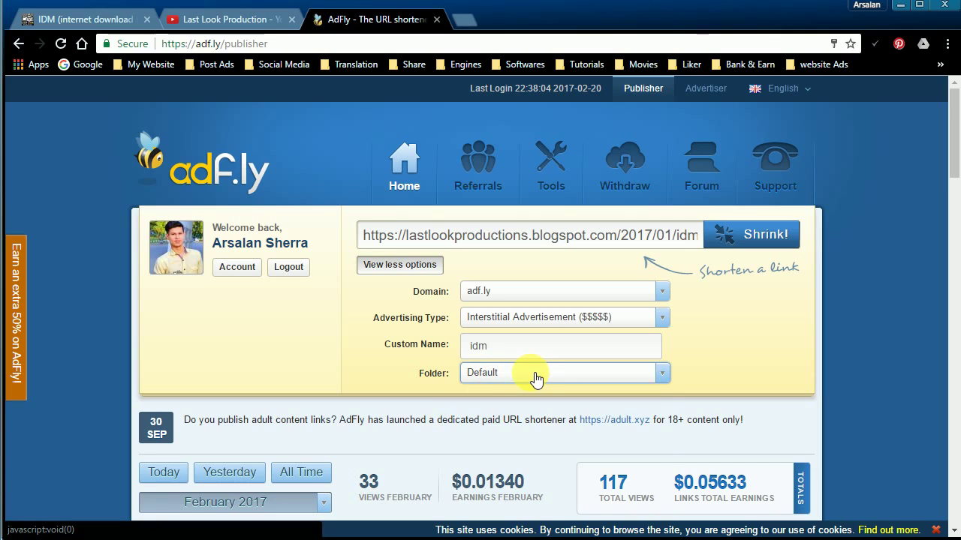
{"action": "left_click", "coordinate": [476, 372]}
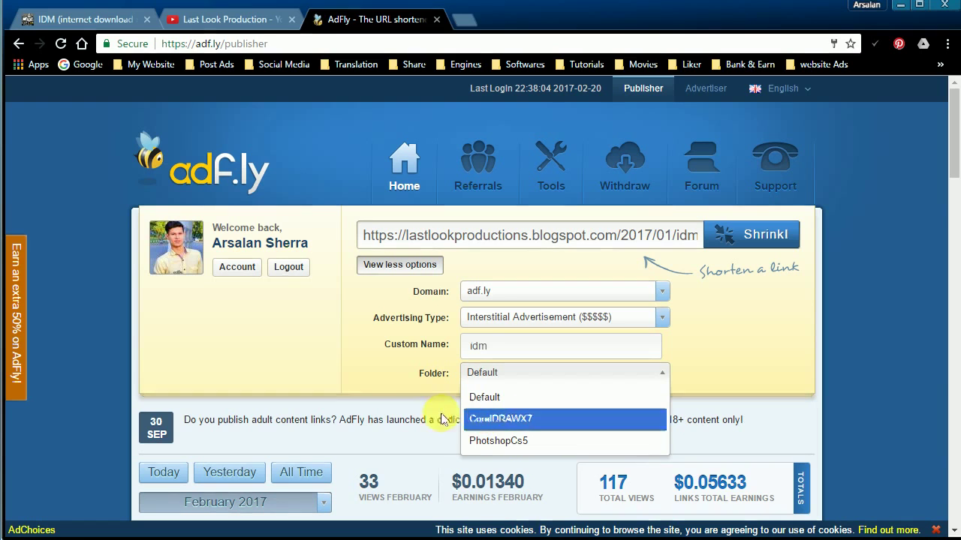
{"action": "left_click", "coordinate": [392, 362]}
Shrink the blog post's address with the chosen options and copy the resulting short link.
{"action": "scroll", "coordinate": [392, 364], "scroll_direction": "down", "scroll_amount": 8}
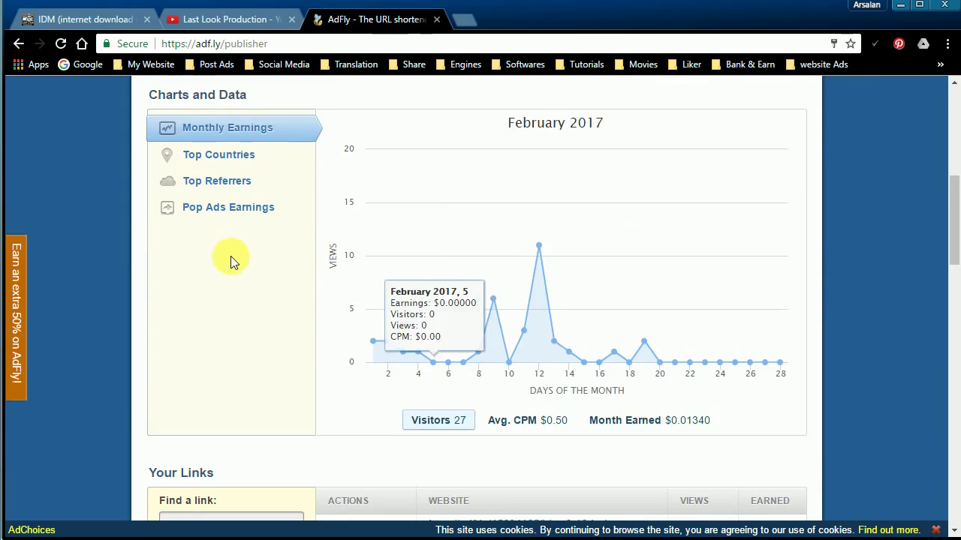
{"action": "scroll", "coordinate": [229, 250], "scroll_direction": "down", "scroll_amount": 4}
{"action": "scroll", "coordinate": [371, 379], "scroll_direction": "up", "scroll_amount": 9}
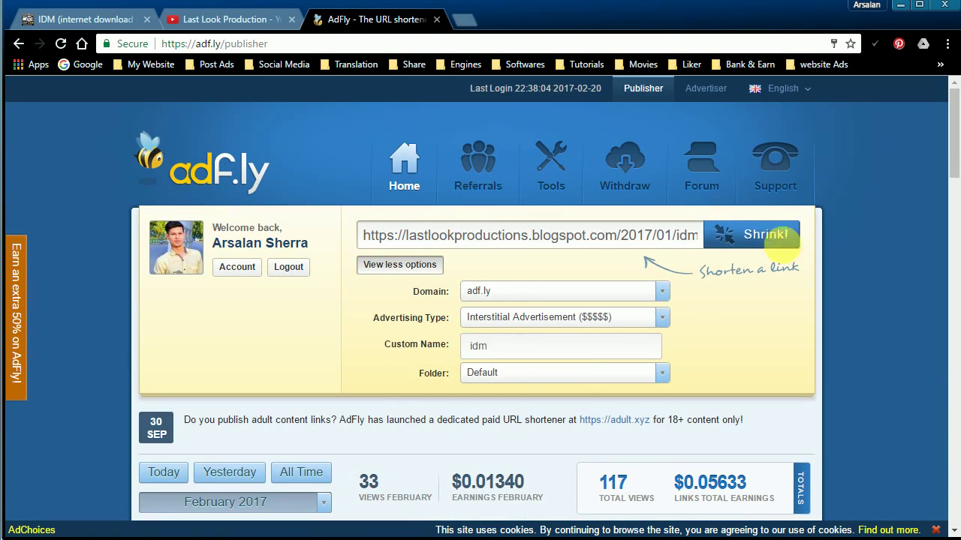
{"action": "left_click", "coordinate": [722, 235]}
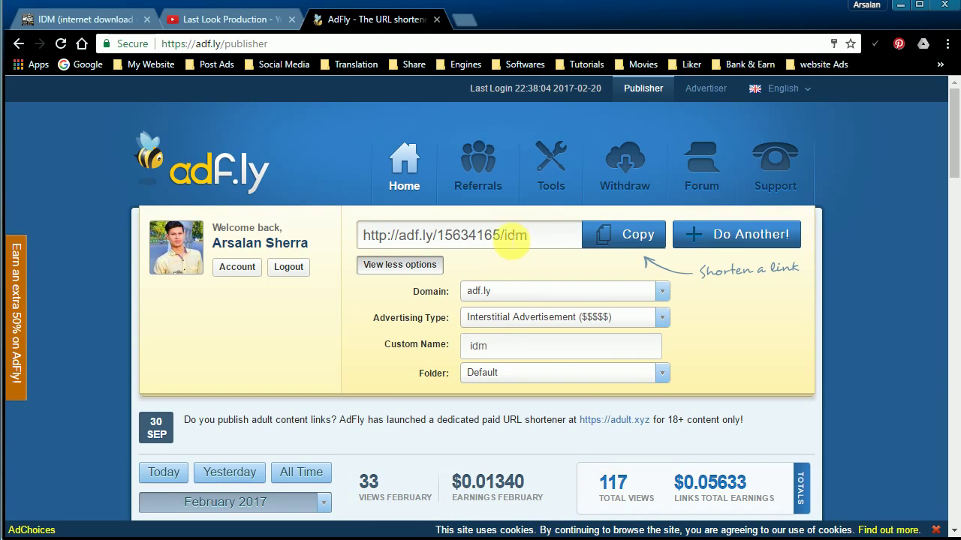
{"action": "left_click", "coordinate": [611, 241]}
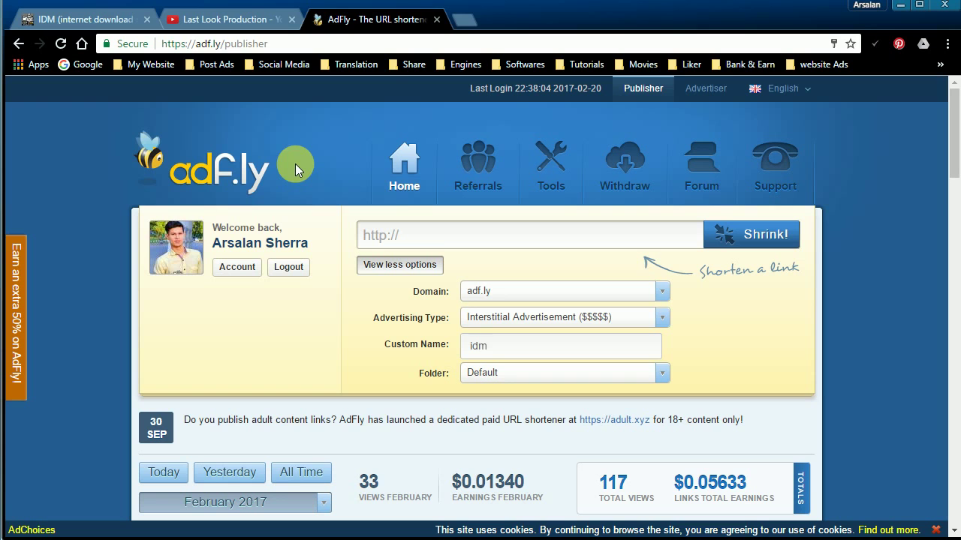
Open the copied short link in a new browser tab and skip its ad to reach the blog post.
{"action": "left_click", "coordinate": [465, 19]}
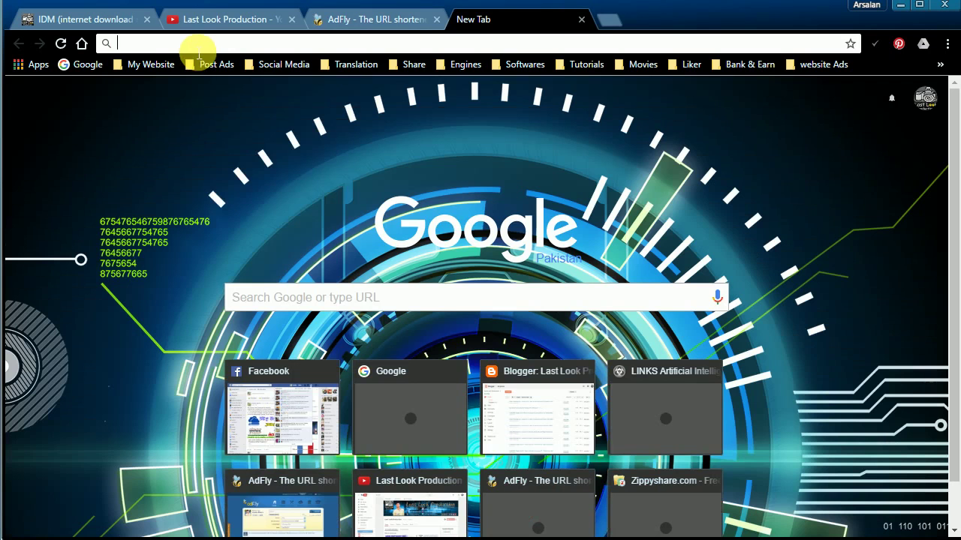
{"action": "right_click", "coordinate": [193, 44]}
{"action": "left_click", "coordinate": [216, 118]}
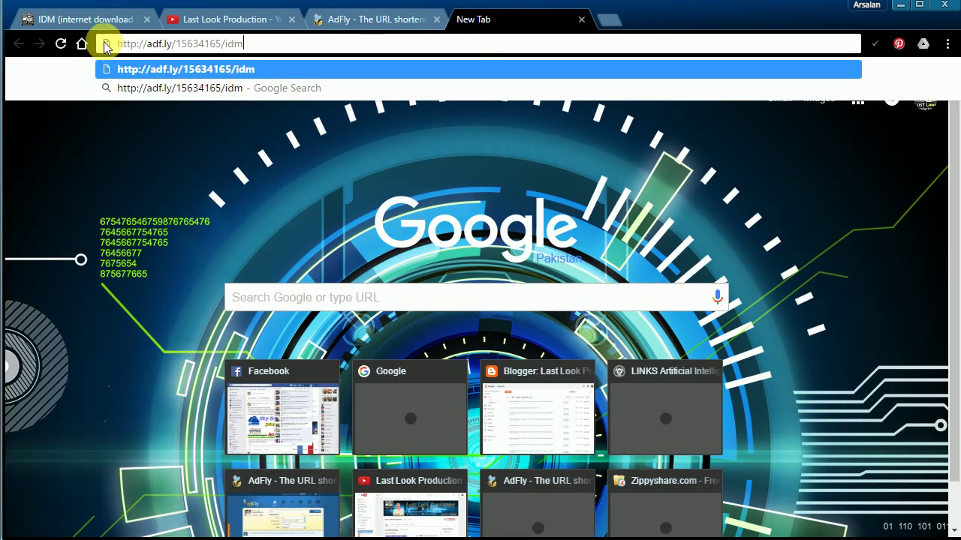
{"action": "left_click", "coordinate": [230, 72]}
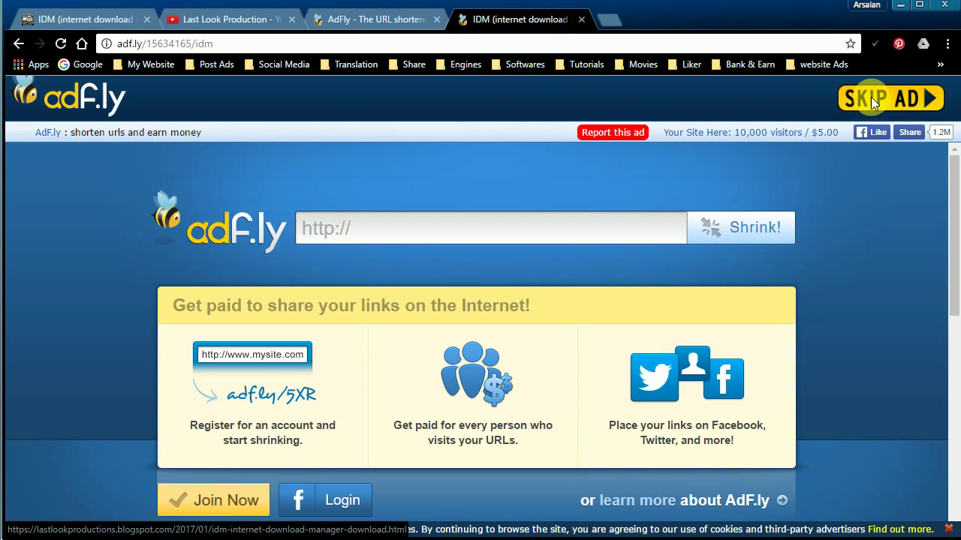
{"action": "left_click", "coordinate": [878, 104]}
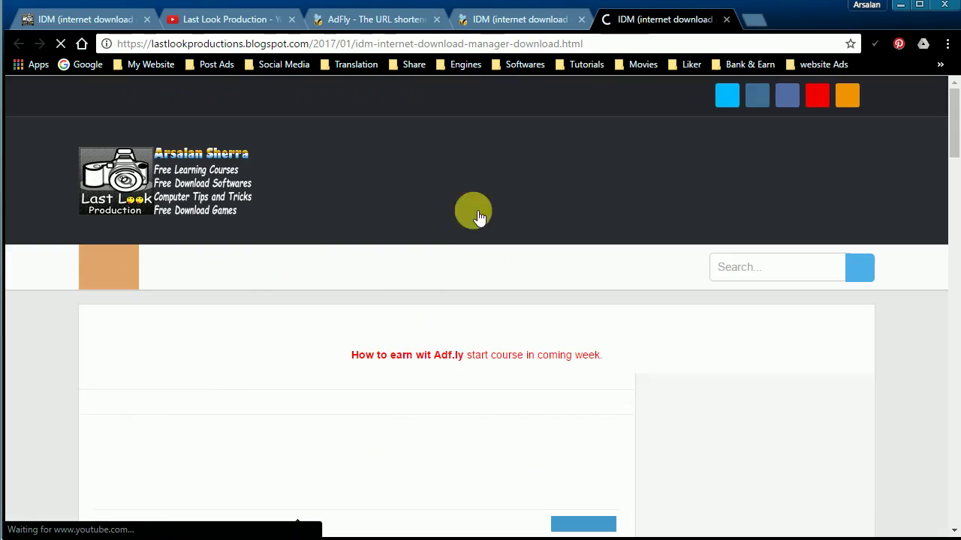
Look through the IDM post reached by the short link, and close the post's tab and the ad tab.
{"action": "scroll", "coordinate": [343, 204], "scroll_direction": "down", "scroll_amount": 5}
{"action": "scroll", "coordinate": [337, 274], "scroll_direction": "down", "scroll_amount": 10}
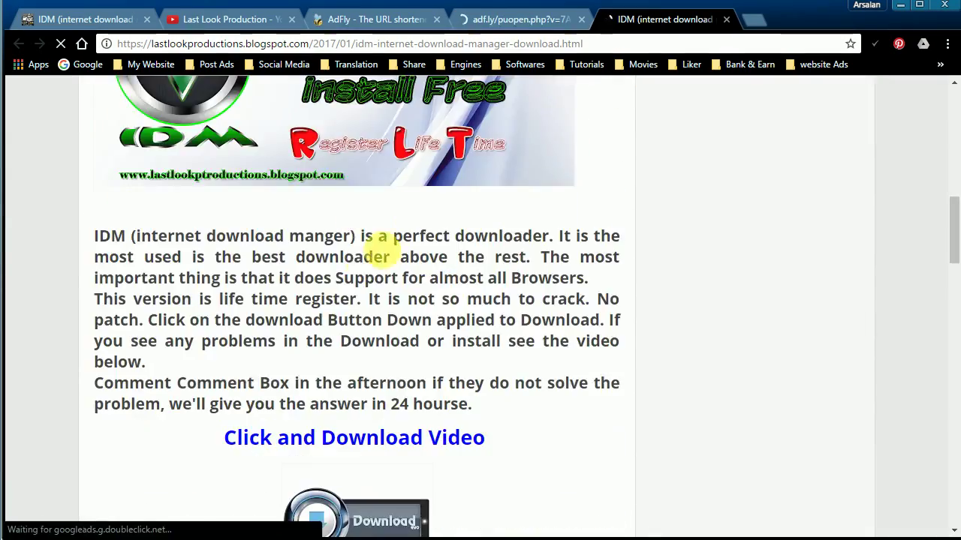
{"action": "scroll", "coordinate": [317, 310], "scroll_direction": "down", "scroll_amount": 4}
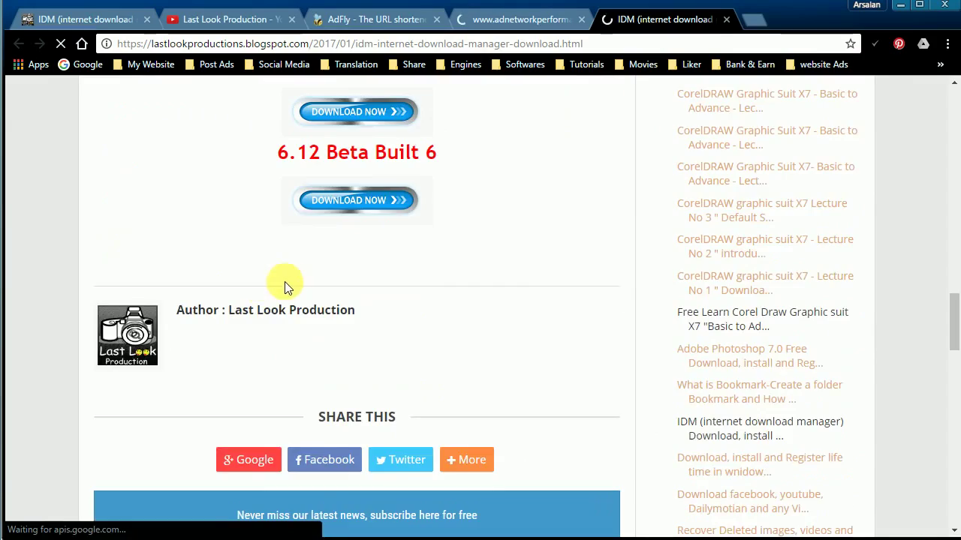
{"action": "scroll", "coordinate": [291, 281], "scroll_direction": "up", "scroll_amount": 15}
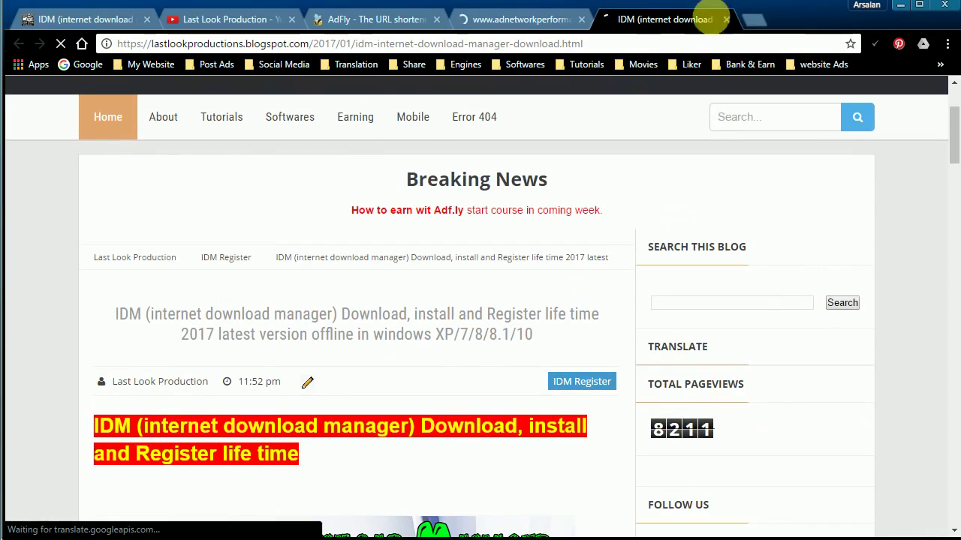
{"action": "left_click", "coordinate": [727, 19]}
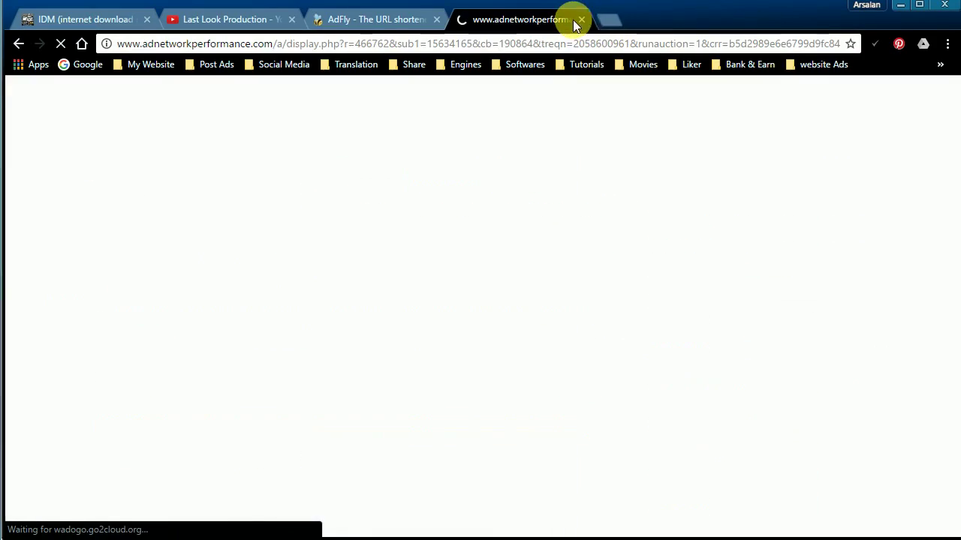
{"action": "left_click", "coordinate": [580, 19]}
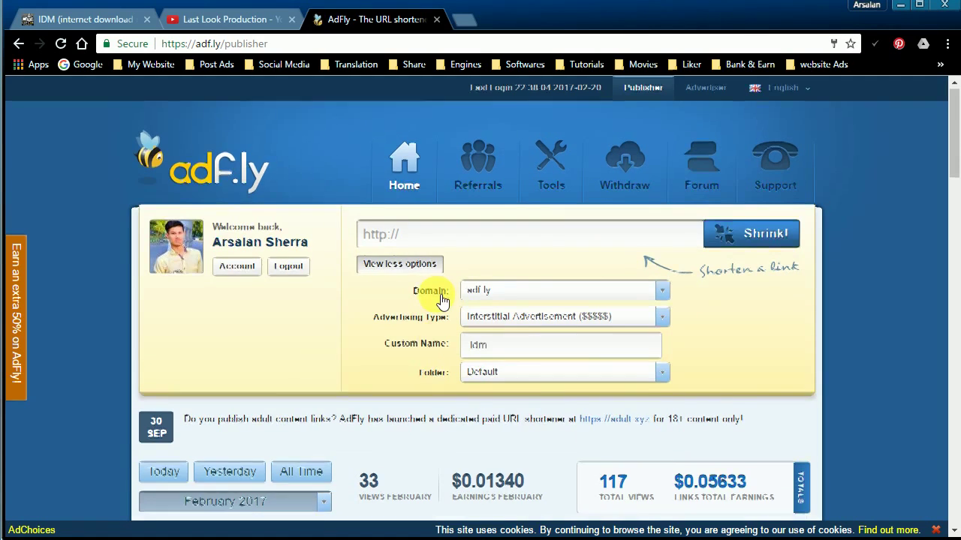
Examine the publisher page's view and earning figures for February 2017 and the overall totals.
{"action": "scroll", "coordinate": [409, 293], "scroll_direction": "down", "scroll_amount": 3}
{"action": "scroll", "coordinate": [451, 169], "scroll_direction": "up", "scroll_amount": 1}
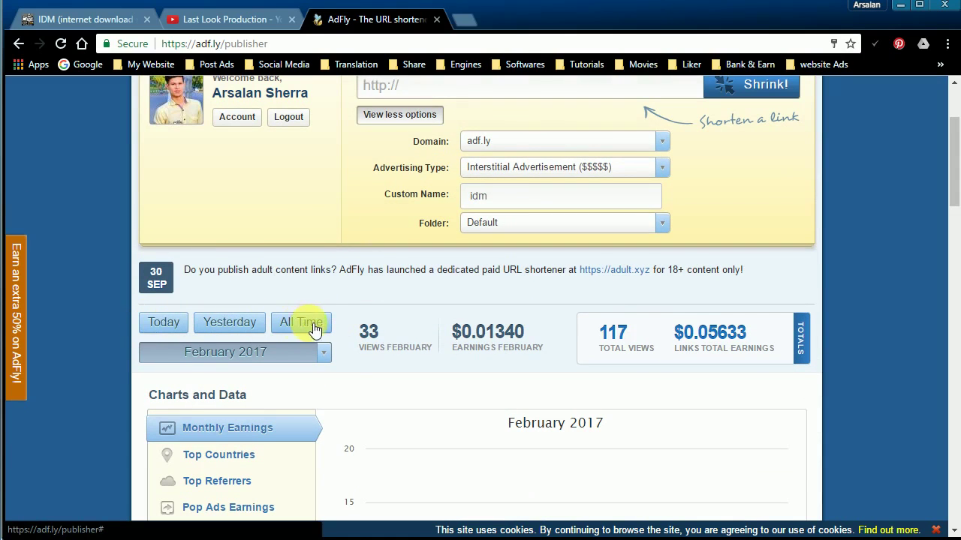
{"action": "scroll", "coordinate": [350, 393], "scroll_direction": "down", "scroll_amount": 2}
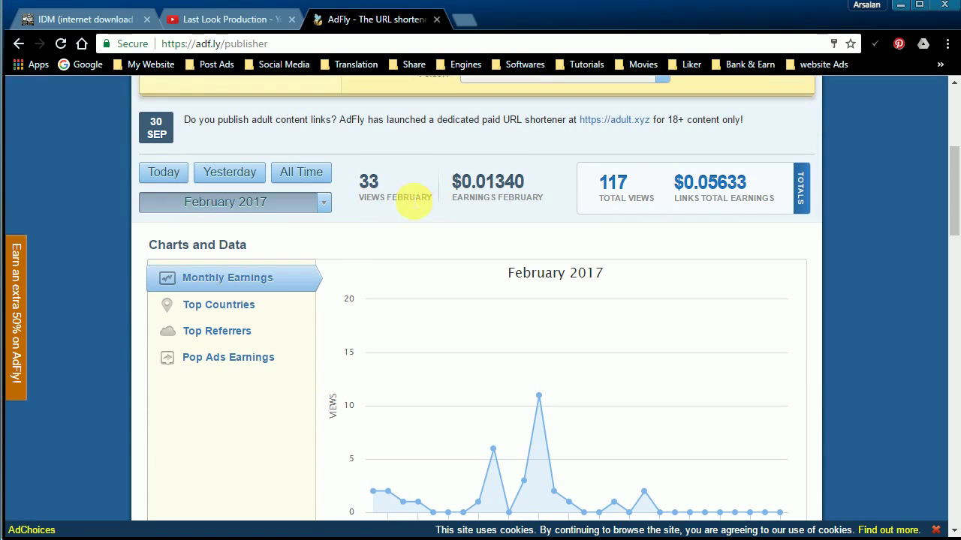
{"action": "triple_click", "coordinate": [405, 204]}
{"action": "left_click", "coordinate": [395, 202]}
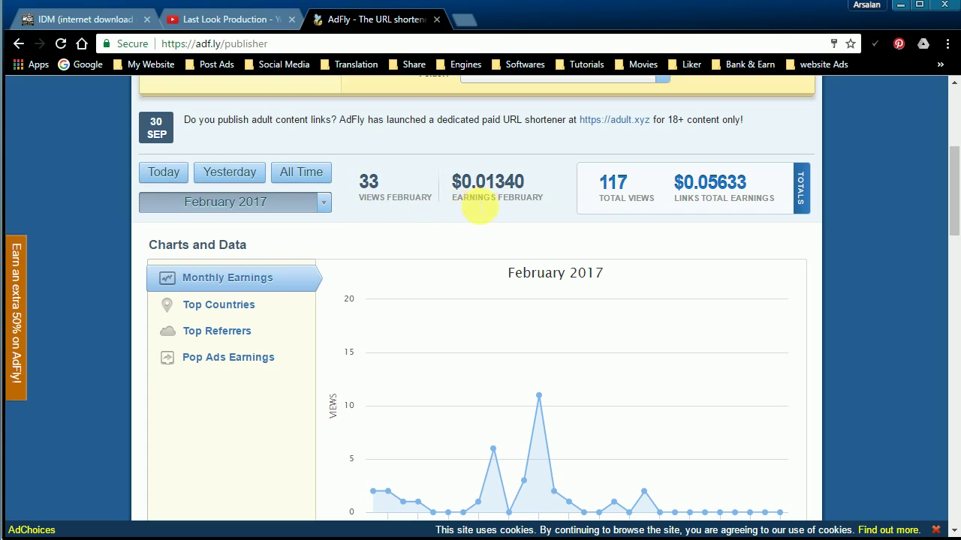
{"action": "left_click_drag", "start_coordinate": [452, 199], "coordinate": [773, 197]}
{"action": "left_click", "coordinate": [557, 202]}
{"action": "left_click", "coordinate": [759, 206]}
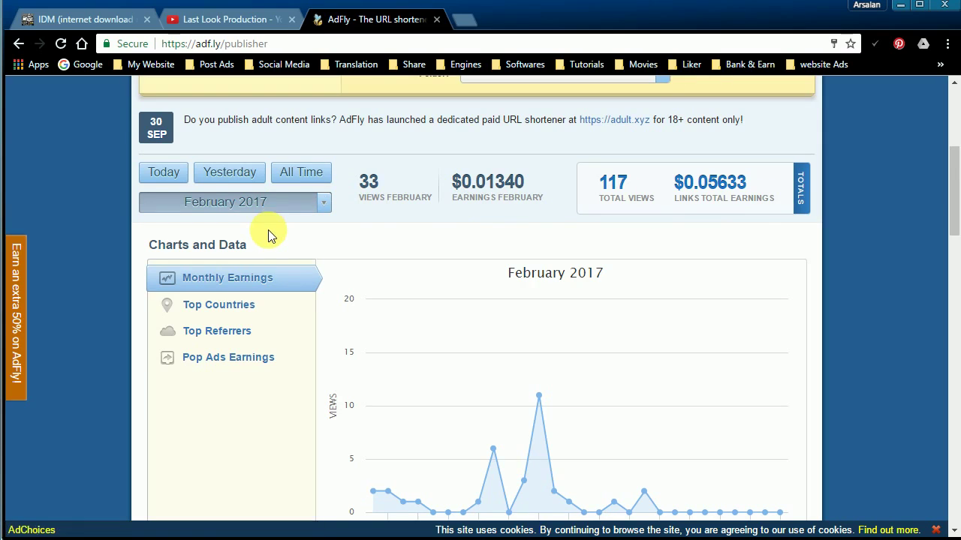
Examine the daily points of the Monthly Earnings chart and the Top Referrers, Top Countries and Pop Ads Earnings data.
{"action": "scroll", "coordinate": [268, 230], "scroll_direction": "down", "scroll_amount": 2}
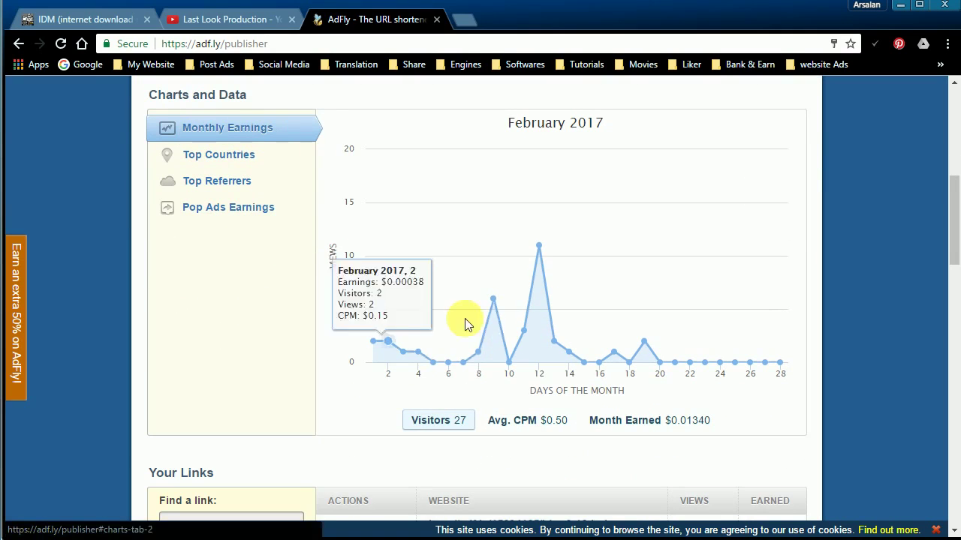
{"action": "mouse_move", "coordinate": [375, 345]}
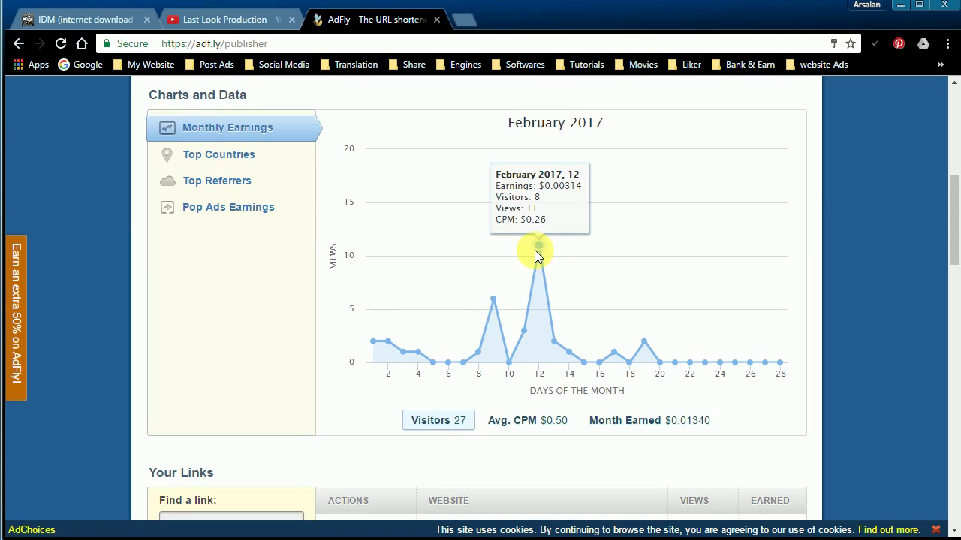
{"action": "left_click", "coordinate": [221, 178]}
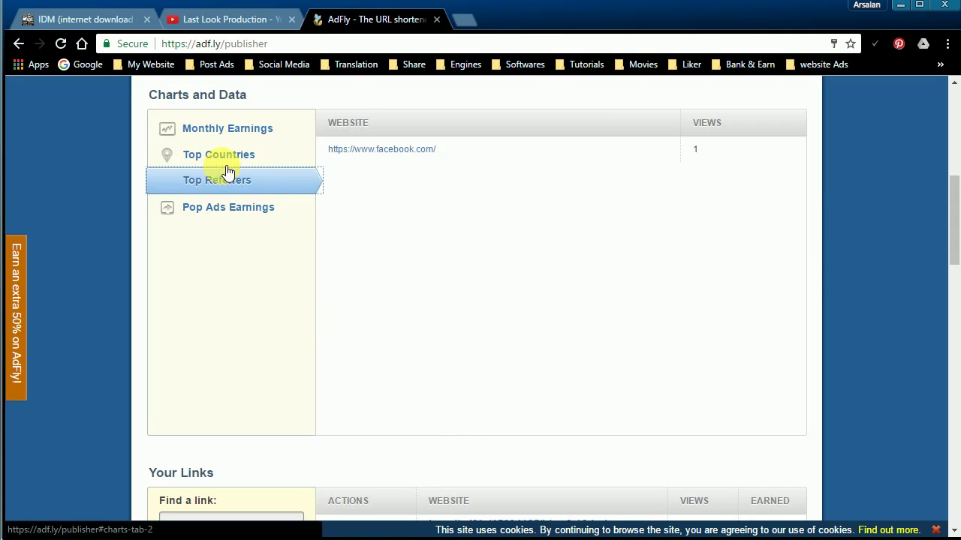
{"action": "left_click", "coordinate": [228, 158]}
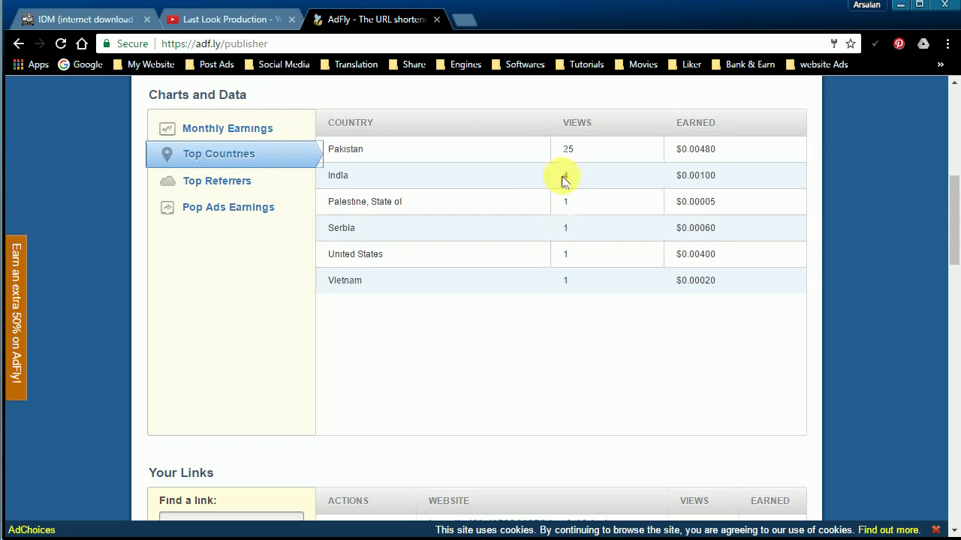
{"action": "left_click", "coordinate": [229, 181]}
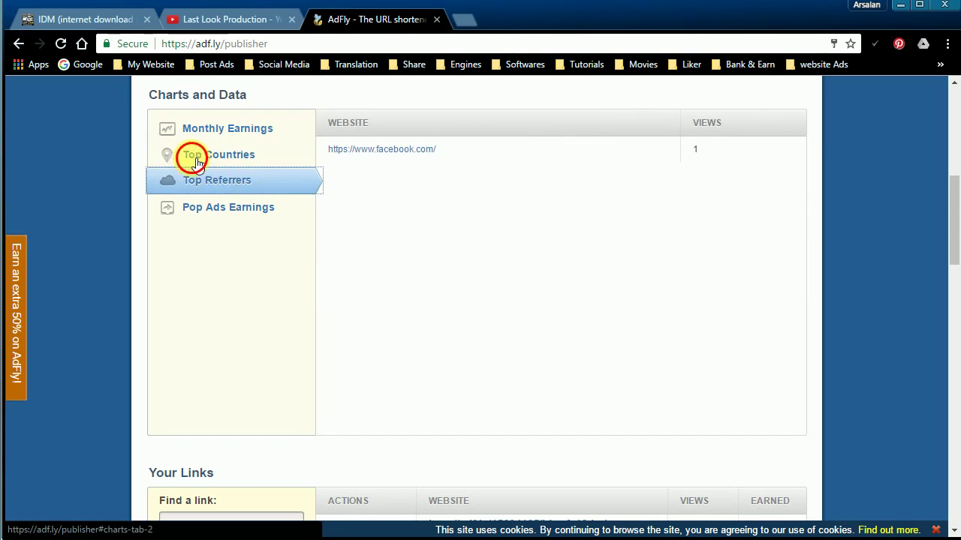
{"action": "left_click", "coordinate": [199, 155]}
{"action": "left_click", "coordinate": [207, 193]}
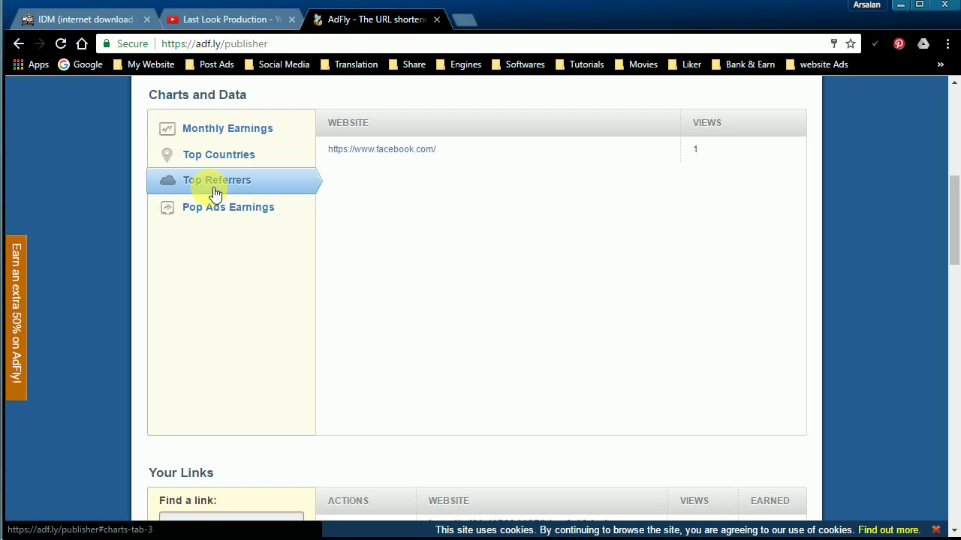
{"action": "left_click", "coordinate": [215, 192]}
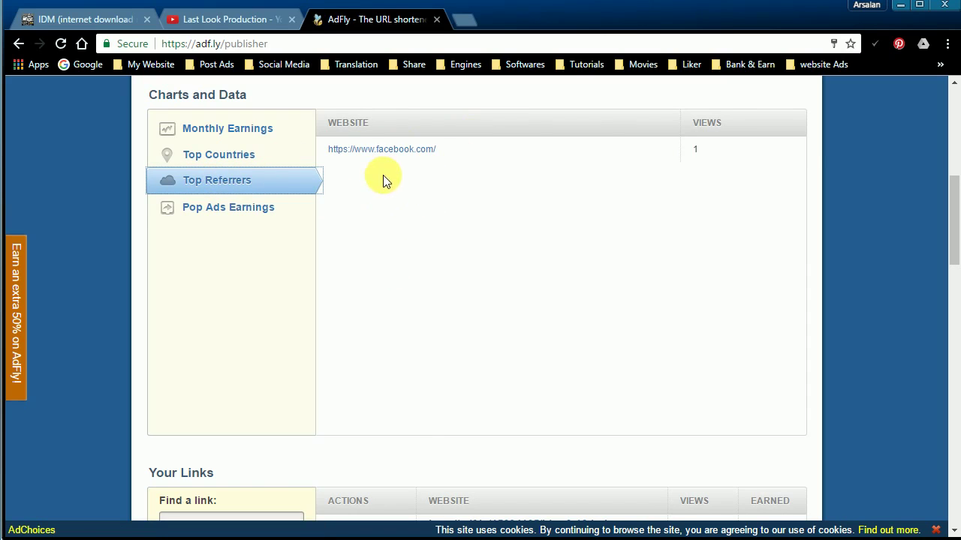
{"action": "left_click", "coordinate": [240, 215]}
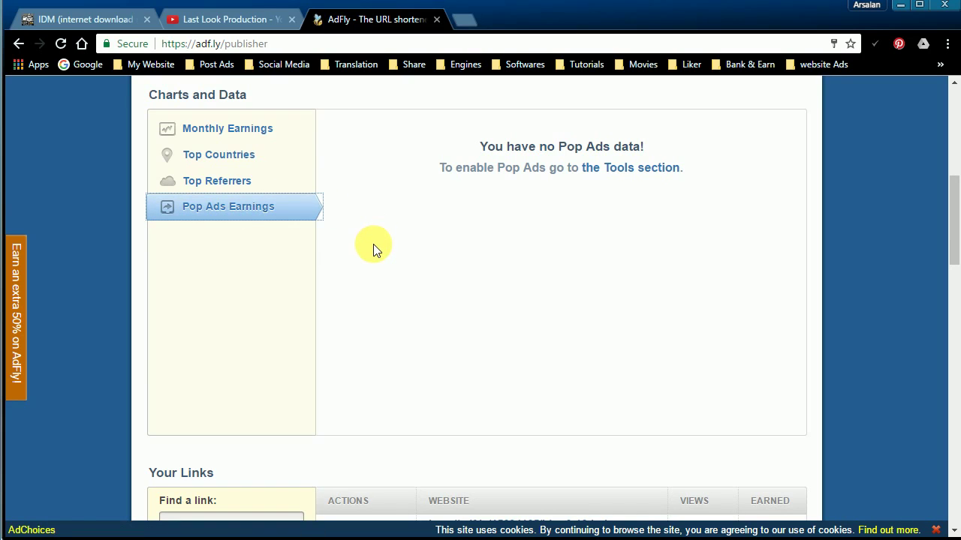
Look through the Default folder's shortened links with their views and earnings, and the link search field.
{"action": "scroll", "coordinate": [375, 250], "scroll_direction": "down", "scroll_amount": 4}
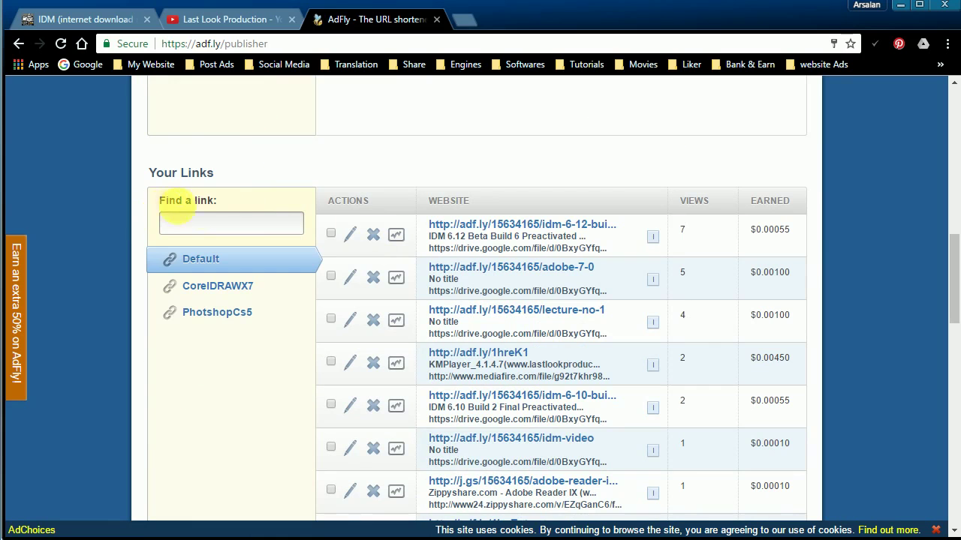
{"action": "left_click", "coordinate": [187, 223]}
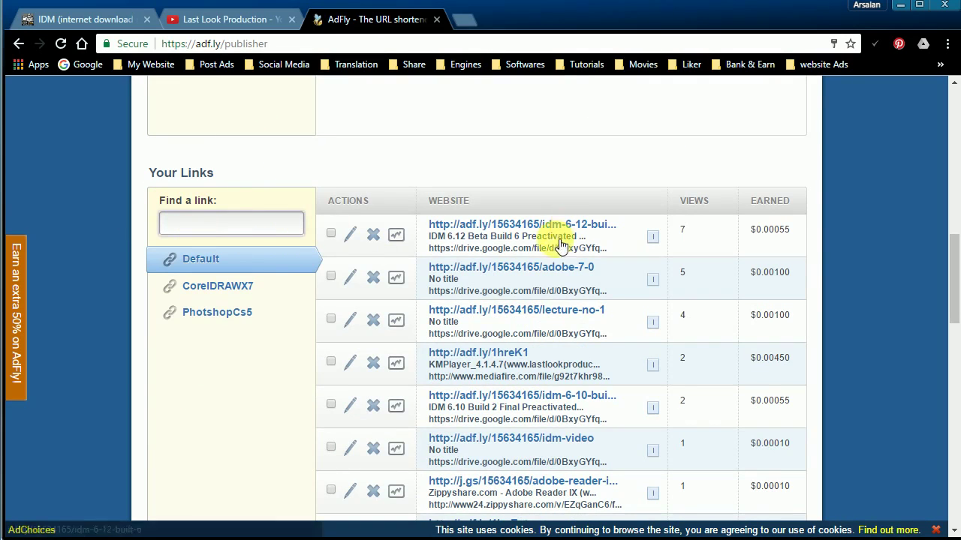
{"action": "scroll", "coordinate": [480, 214], "scroll_direction": "down", "scroll_amount": 1}
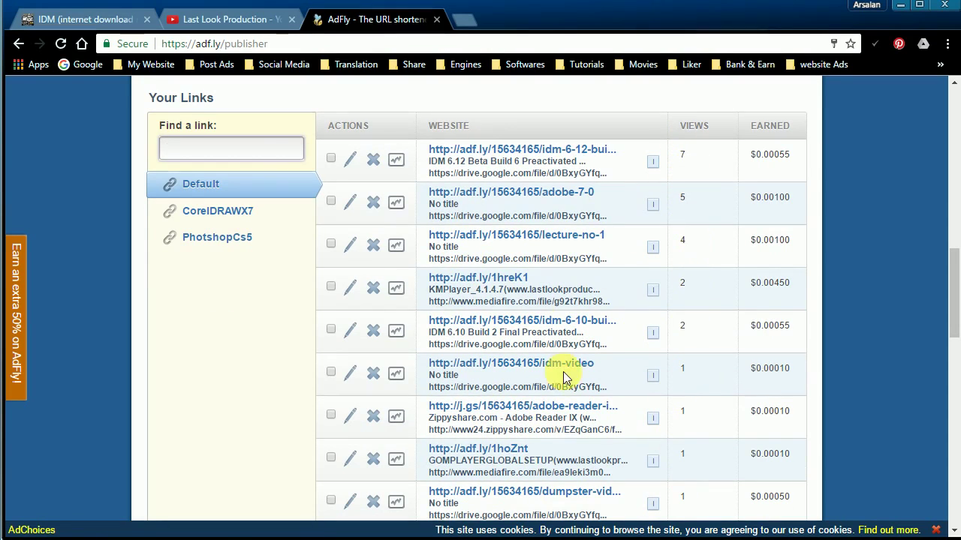
{"action": "scroll", "coordinate": [480, 192], "scroll_direction": "down", "scroll_amount": 1}
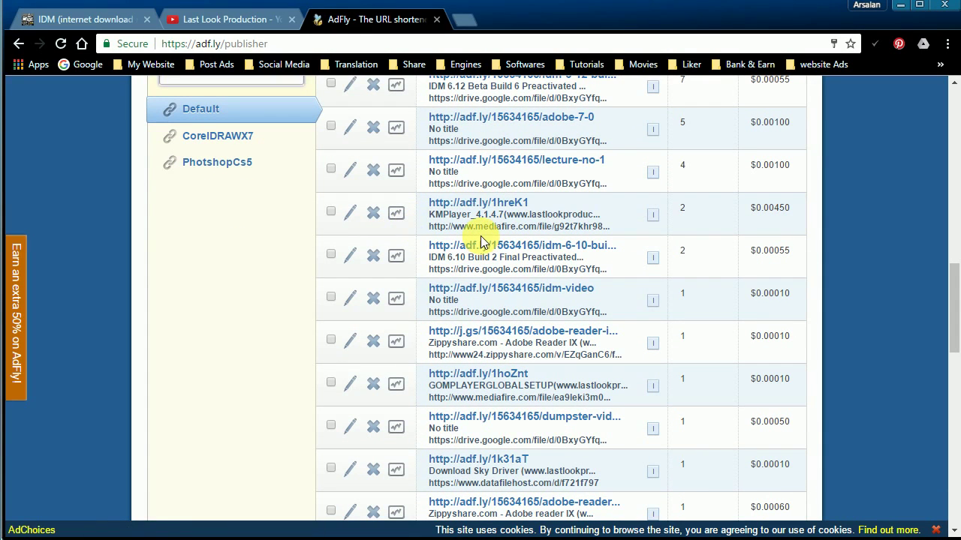
{"action": "scroll", "coordinate": [533, 285], "scroll_direction": "up", "scroll_amount": 1}
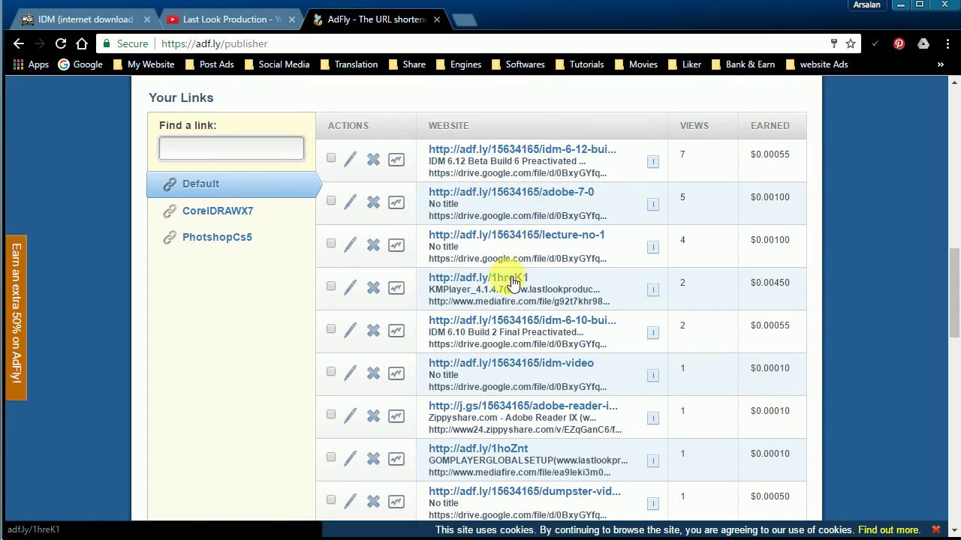
Look through the CorelDRAWX7 and PhotshopCs5 link folders, and return to the Default folder.
{"action": "scroll", "coordinate": [526, 278], "scroll_direction": "down", "scroll_amount": 5}
{"action": "scroll", "coordinate": [525, 300], "scroll_direction": "up", "scroll_amount": 5}
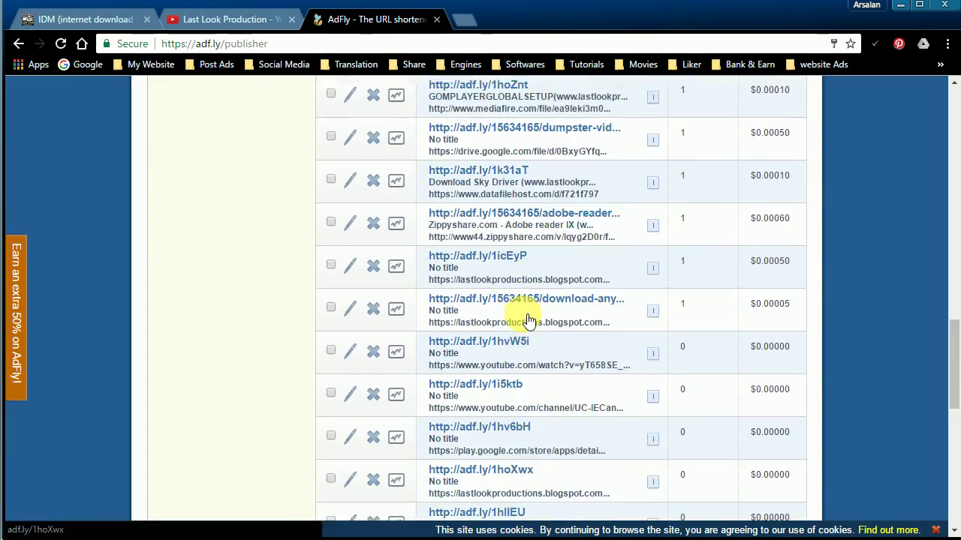
{"action": "left_click", "coordinate": [199, 289]}
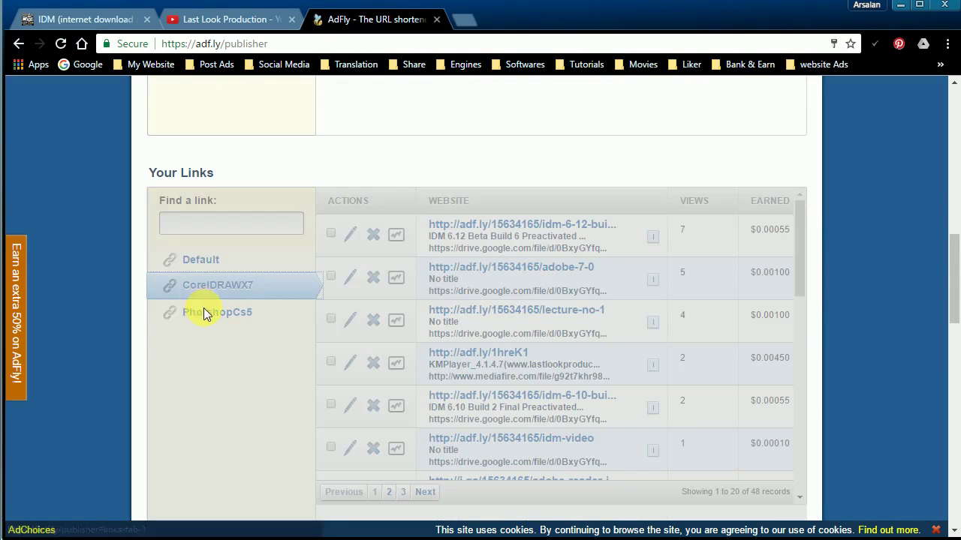
{"action": "left_click", "coordinate": [204, 310]}
{"action": "left_click", "coordinate": [201, 259]}
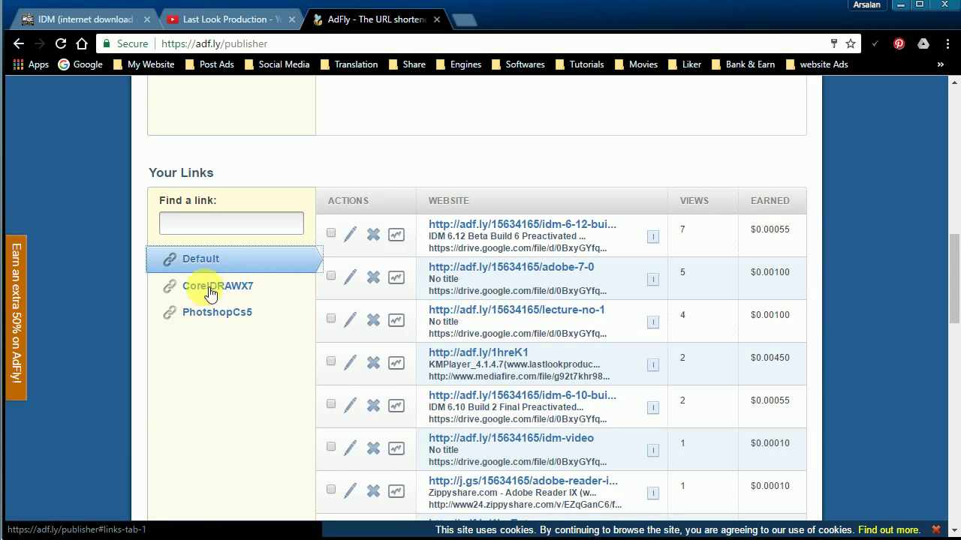
Examine the rest of the Default folder's links, the totals beneath them and the Announcements section.
{"action": "scroll", "coordinate": [276, 307], "scroll_direction": "down", "scroll_amount": 7}
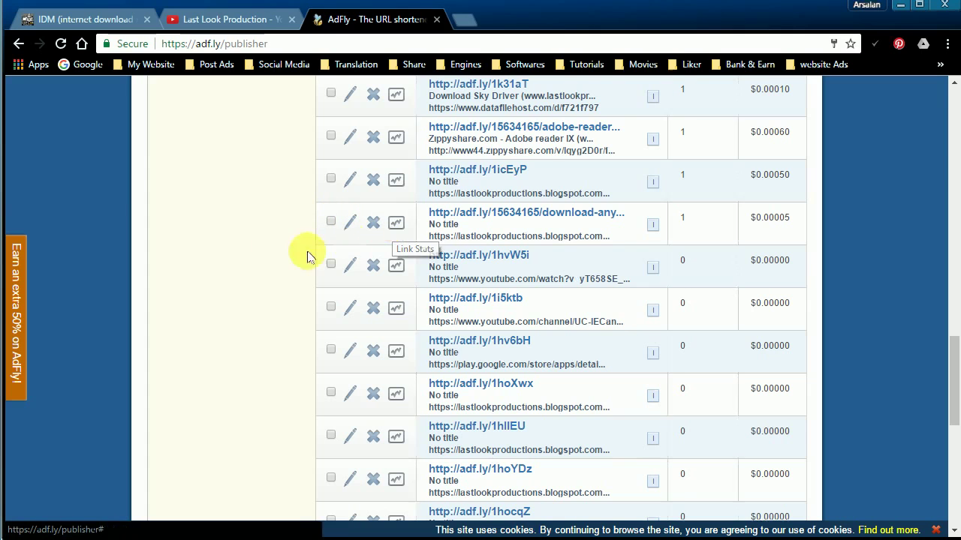
{"action": "scroll", "coordinate": [268, 264], "scroll_direction": "down", "scroll_amount": 6}
{"action": "scroll", "coordinate": [267, 264], "scroll_direction": "up", "scroll_amount": 3}
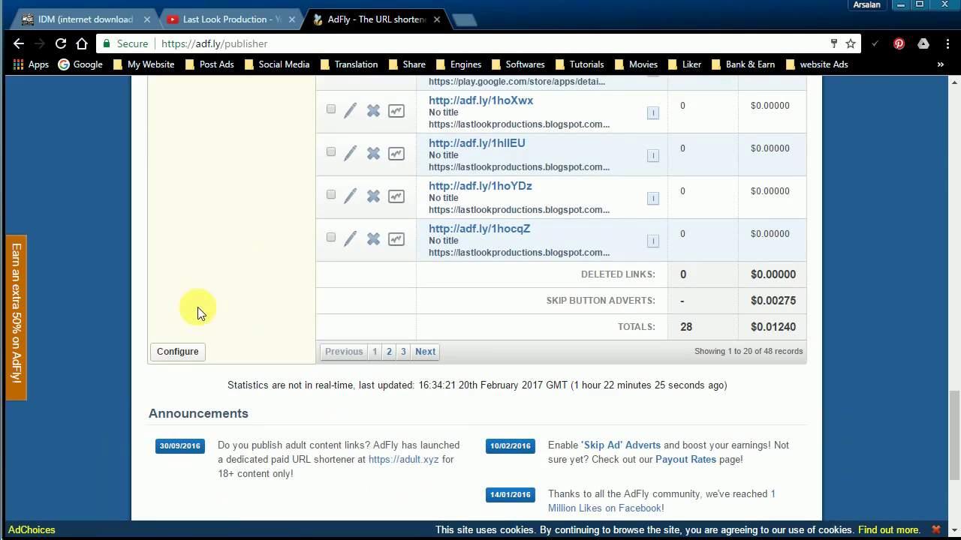
{"action": "scroll", "coordinate": [278, 343], "scroll_direction": "down", "scroll_amount": 3}
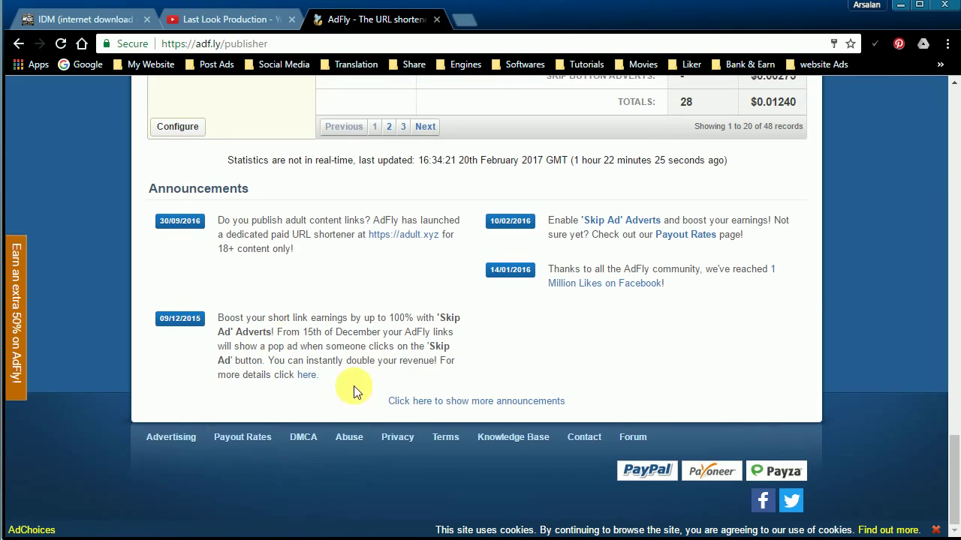
Open the Payout Rates page and look through the Interstitial rates for all countries down to the page footer.
{"action": "left_click", "coordinate": [230, 437]}
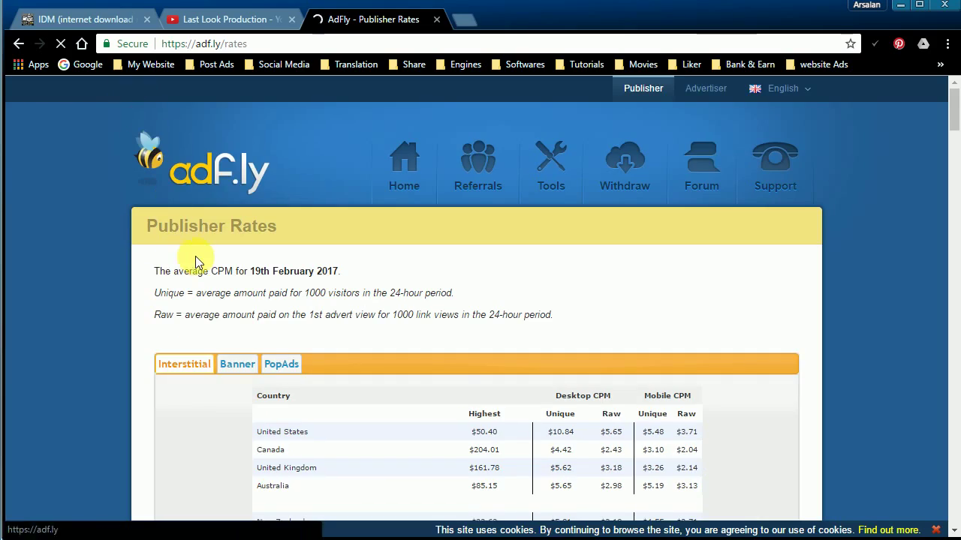
{"action": "scroll", "coordinate": [195, 259], "scroll_direction": "down", "scroll_amount": 20}
{"action": "scroll", "coordinate": [195, 259], "scroll_direction": "down", "scroll_amount": 20}
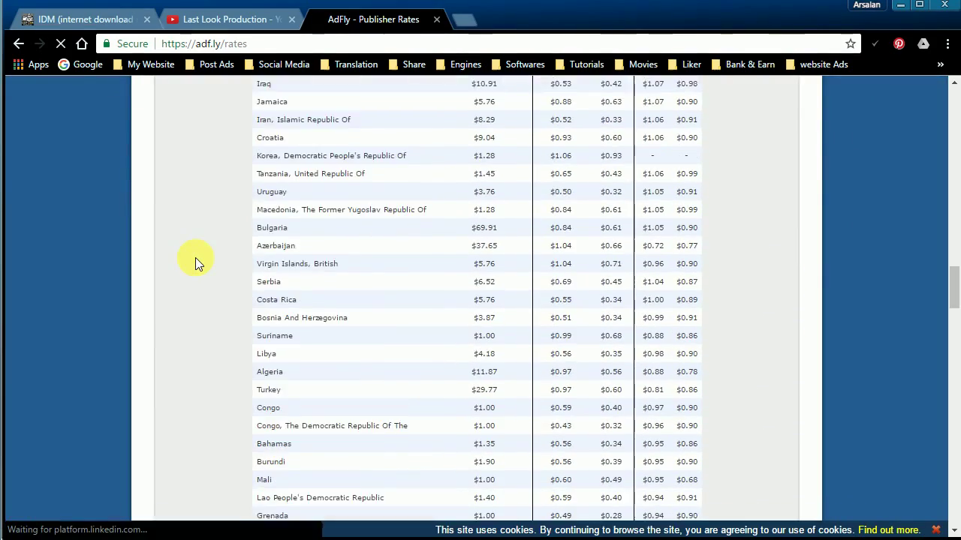
{"action": "scroll", "coordinate": [195, 259], "scroll_direction": "down", "scroll_amount": 1}
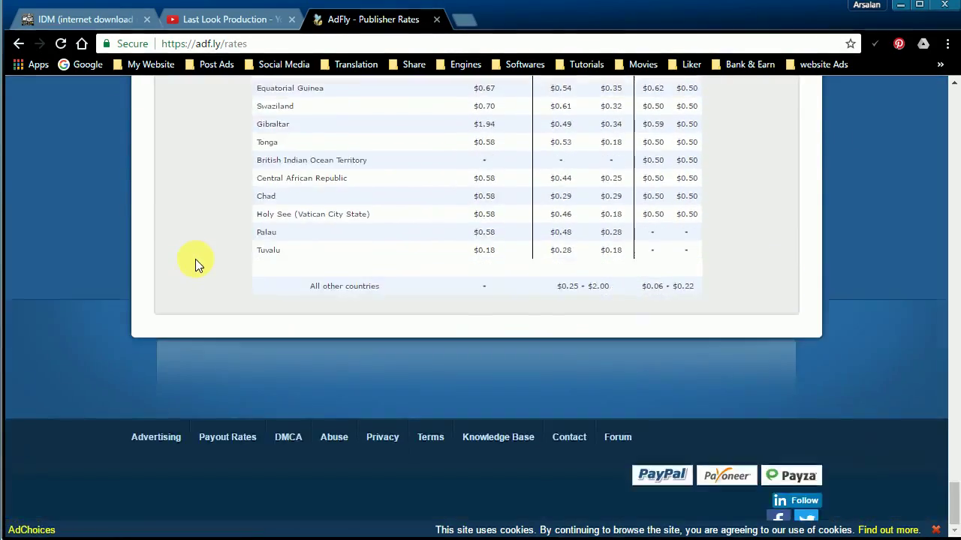
{"action": "left_click", "coordinate": [221, 436]}
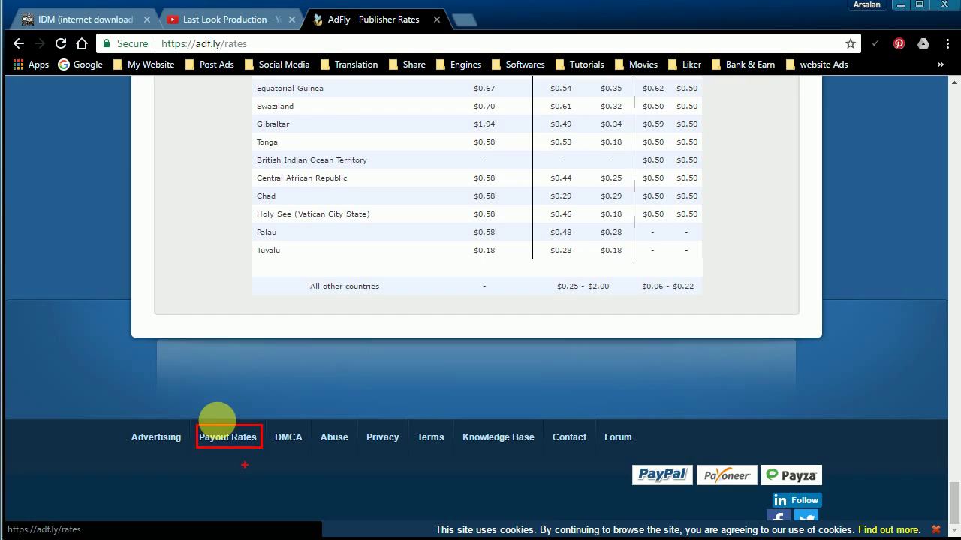
Compare the Banner and PopAds rate tables on the Publisher Rates page, and return to the Interstitial rates.
{"action": "scroll", "coordinate": [218, 423], "scroll_direction": "up", "scroll_amount": 10}
{"action": "scroll", "coordinate": [218, 425], "scroll_direction": "up", "scroll_amount": 15}
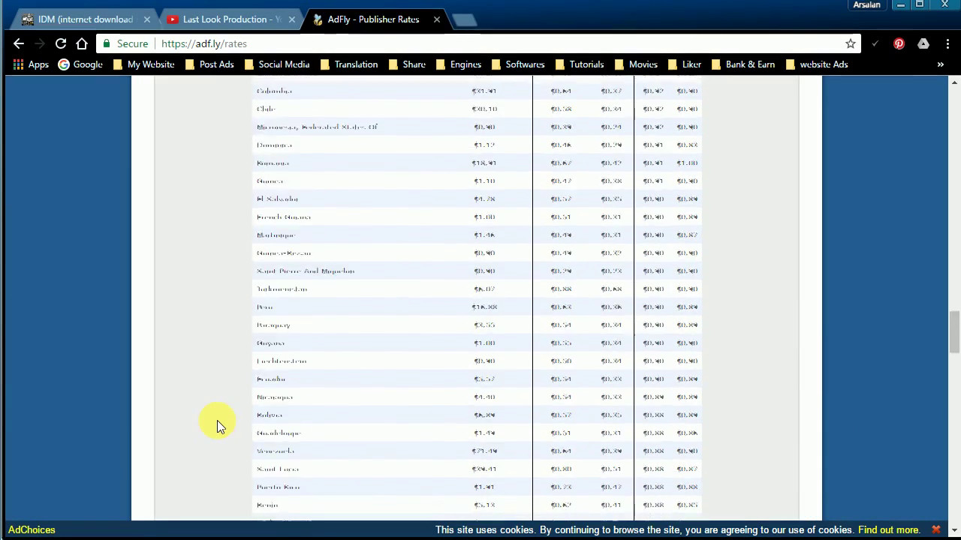
{"action": "scroll", "coordinate": [217, 422], "scroll_direction": "up", "scroll_amount": 5}
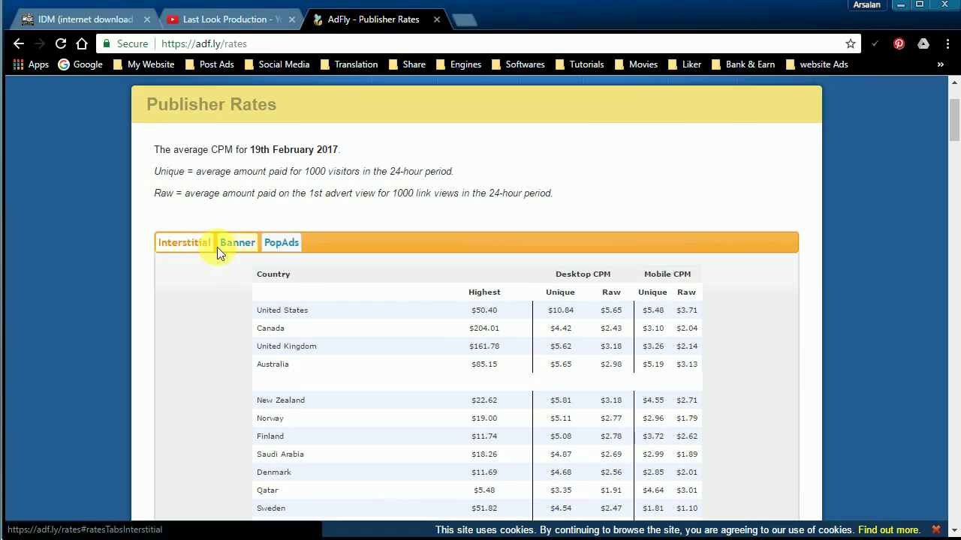
{"action": "left_click", "coordinate": [252, 249]}
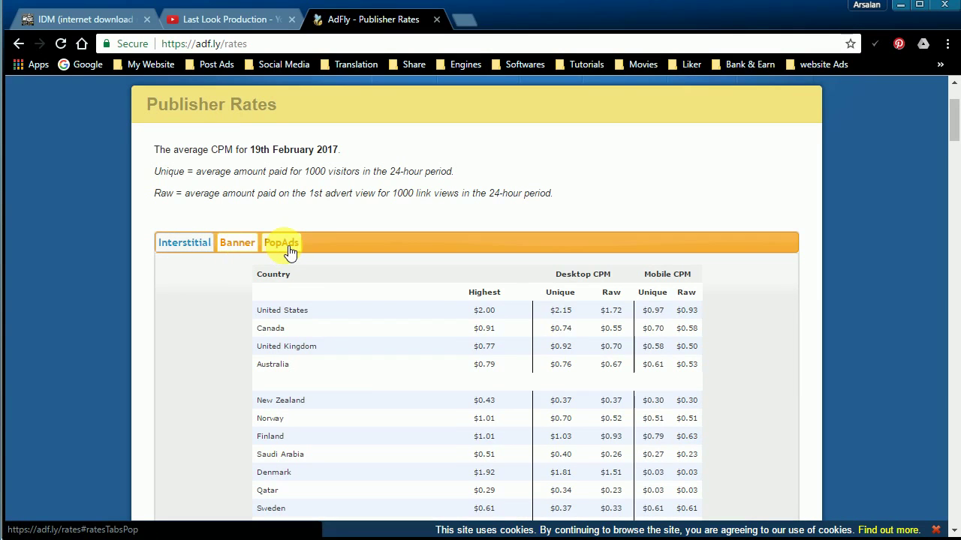
{"action": "left_click", "coordinate": [289, 251]}
{"action": "left_click", "coordinate": [198, 243]}
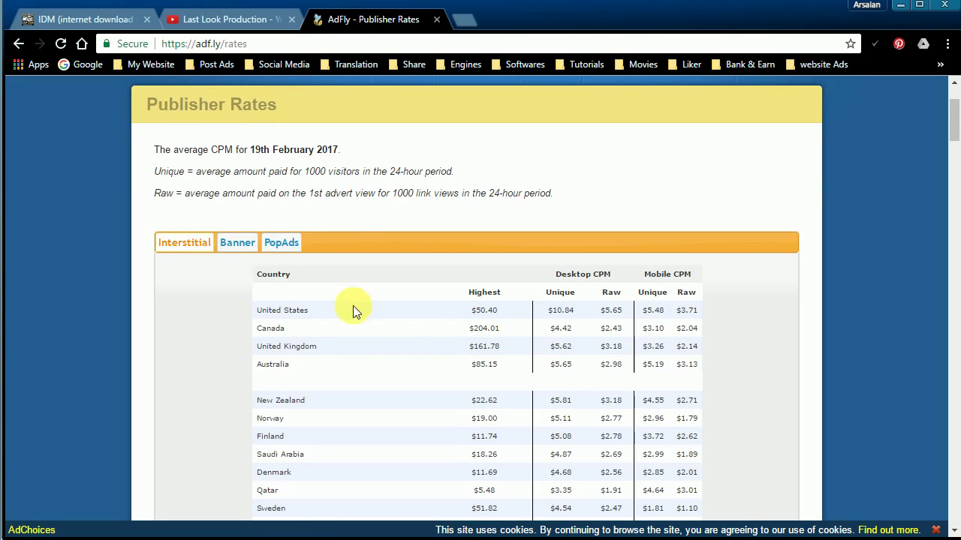
Examine the highest, desktop and mobile CPM columns of the Interstitial rates by country.
{"action": "scroll", "coordinate": [289, 285], "scroll_direction": "down", "scroll_amount": 2}
{"action": "scroll", "coordinate": [282, 248], "scroll_direction": "down", "scroll_amount": 1}
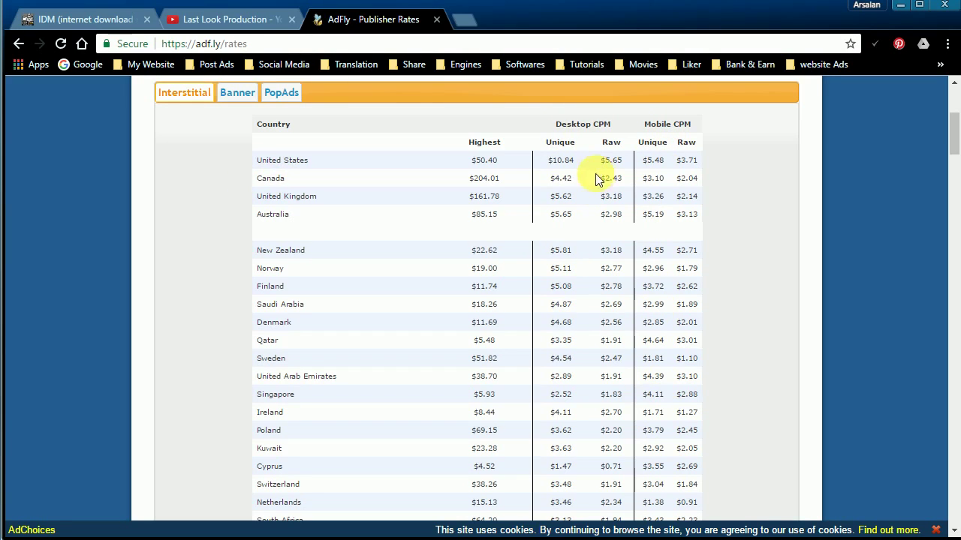
{"action": "scroll", "coordinate": [353, 313], "scroll_direction": "down", "scroll_amount": 5}
{"action": "scroll", "coordinate": [353, 313], "scroll_direction": "up", "scroll_amount": 8}
{"action": "scroll", "coordinate": [317, 400], "scroll_direction": "down", "scroll_amount": 4}
{"action": "scroll", "coordinate": [258, 241], "scroll_direction": "up", "scroll_amount": 5}
Show the PopAds rates and look through the country list.
{"action": "left_click", "coordinate": [288, 371]}
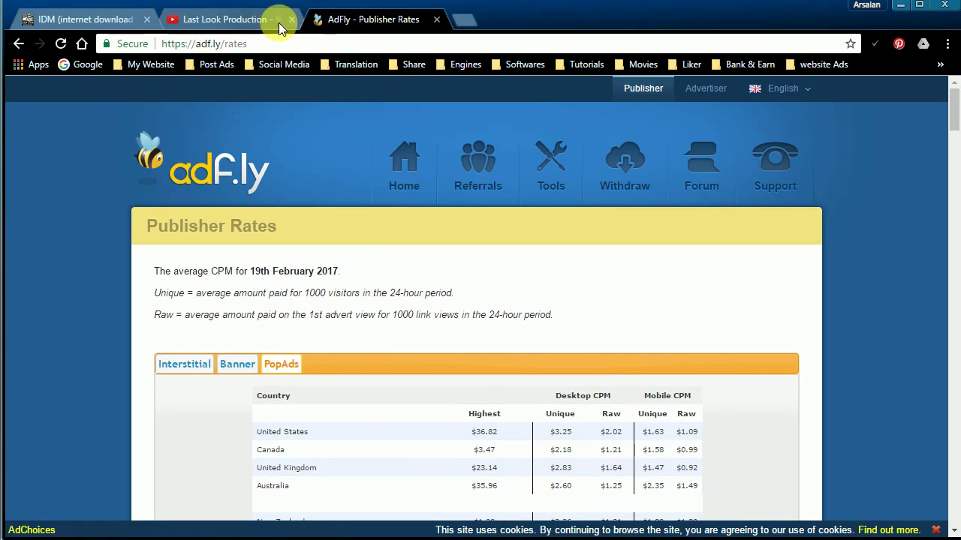
{"action": "scroll", "coordinate": [354, 204], "scroll_direction": "down", "scroll_amount": 8}
{"action": "scroll", "coordinate": [353, 204], "scroll_direction": "down", "scroll_amount": 12}
{"action": "scroll", "coordinate": [353, 205], "scroll_direction": "up", "scroll_amount": 13}
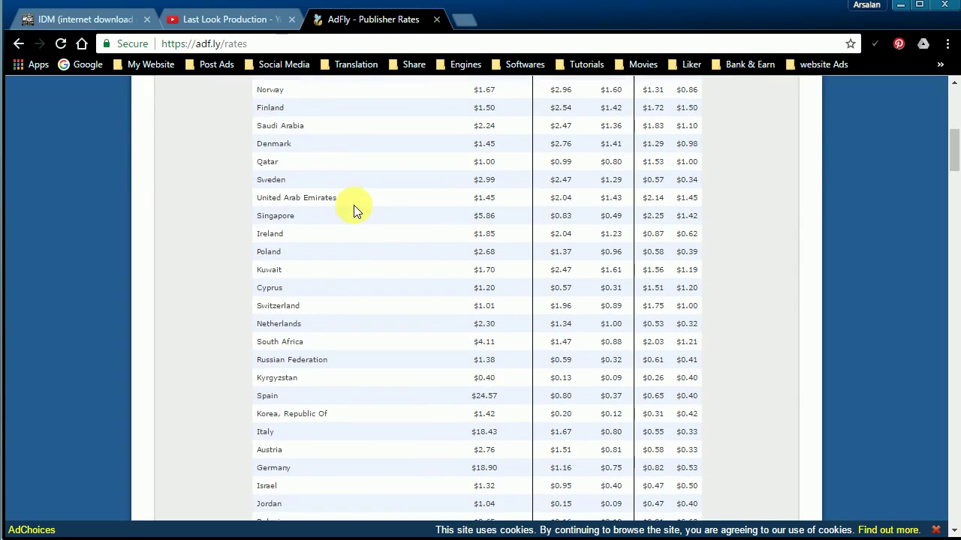
{"action": "scroll", "coordinate": [353, 205], "scroll_direction": "up", "scroll_amount": 5}
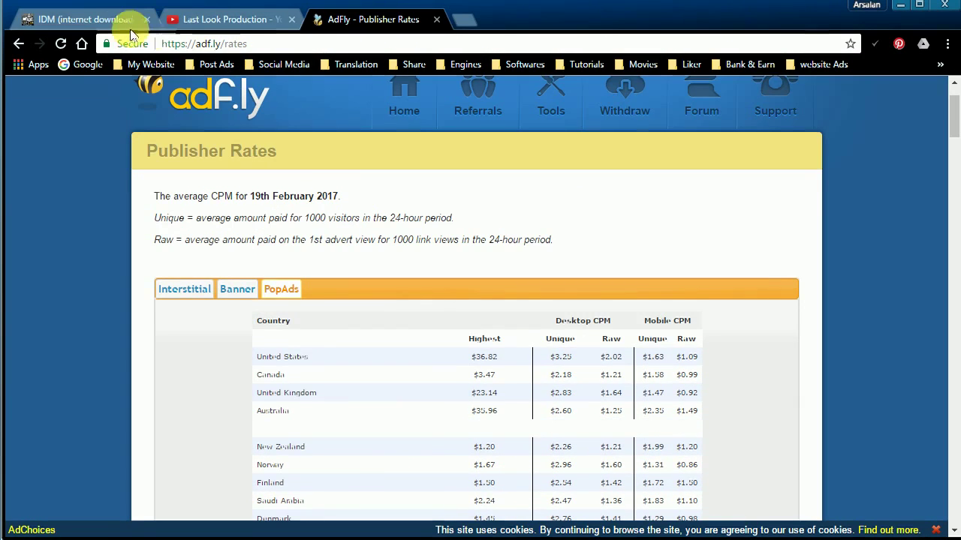
Switch to the Last Look Production YouTube channel and look through its Subscribe area, playlists and uploads.
{"action": "left_click", "coordinate": [256, 21]}
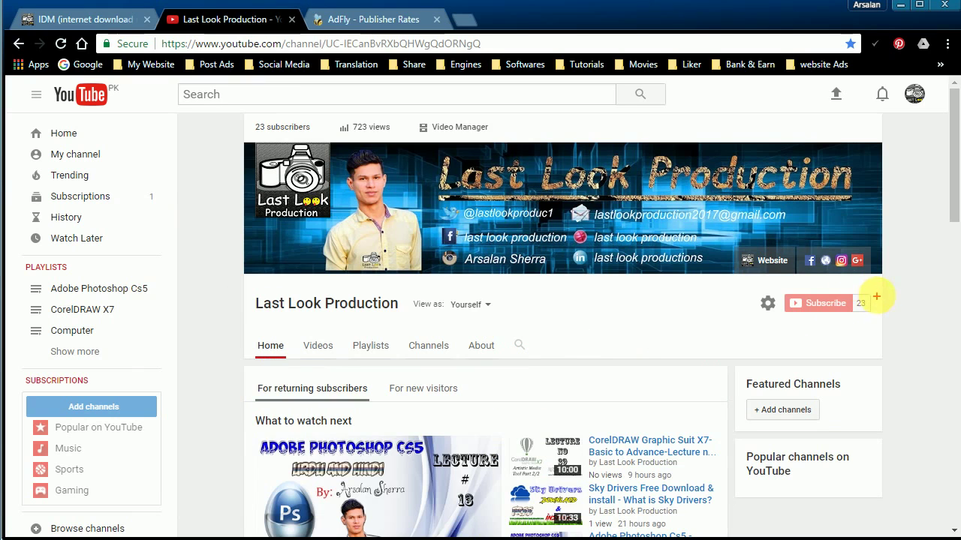
{"action": "left_click_drag", "start_coordinate": [876, 289], "coordinate": [741, 316]}
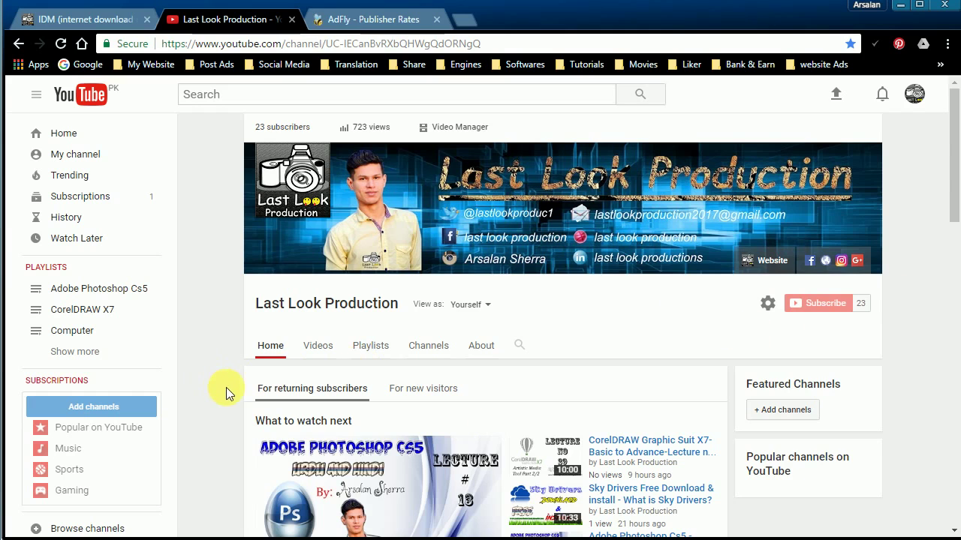
{"action": "scroll", "coordinate": [226, 387], "scroll_direction": "down", "scroll_amount": 6}
{"action": "scroll", "coordinate": [236, 391], "scroll_direction": "down", "scroll_amount": 5}
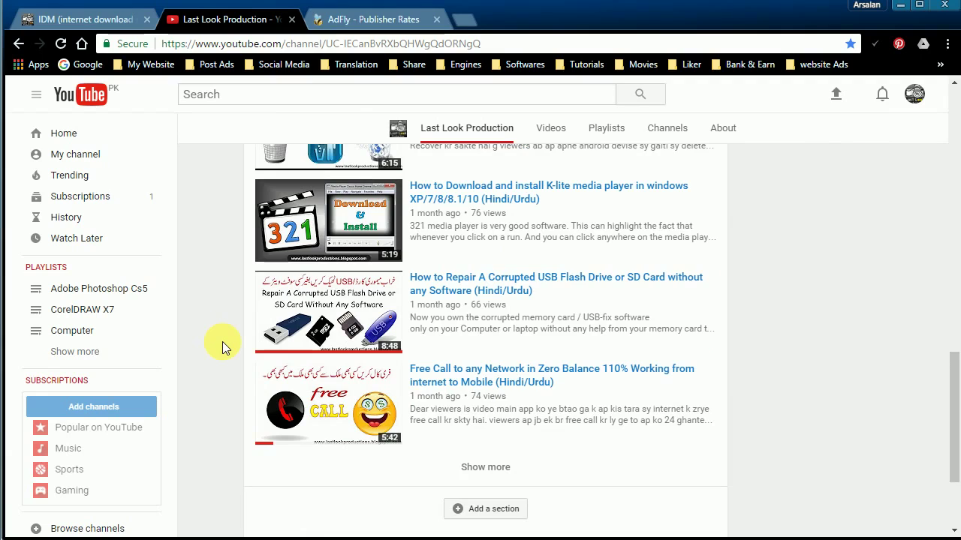
{"action": "scroll", "coordinate": [223, 346], "scroll_direction": "up", "scroll_amount": 11}
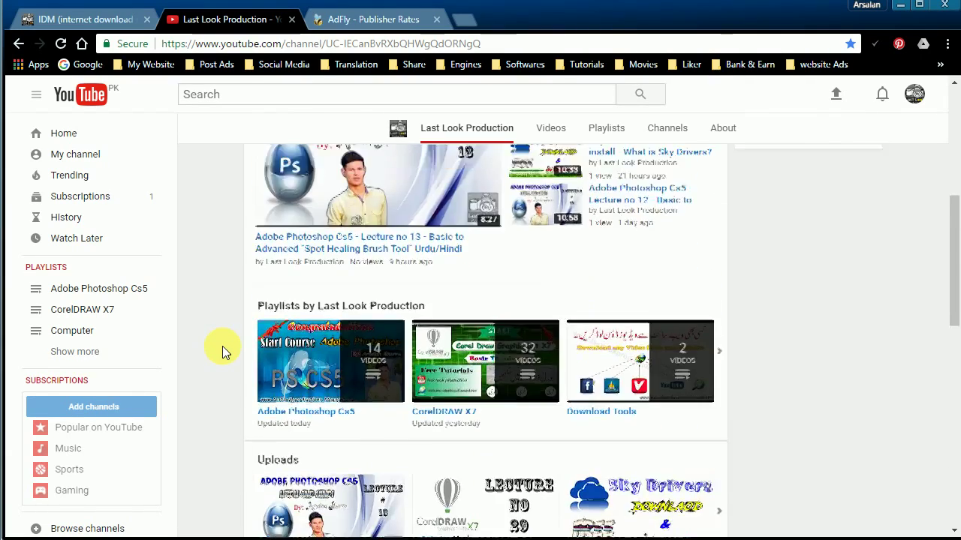
{"action": "scroll", "coordinate": [226, 347], "scroll_direction": "up", "scroll_amount": 1}
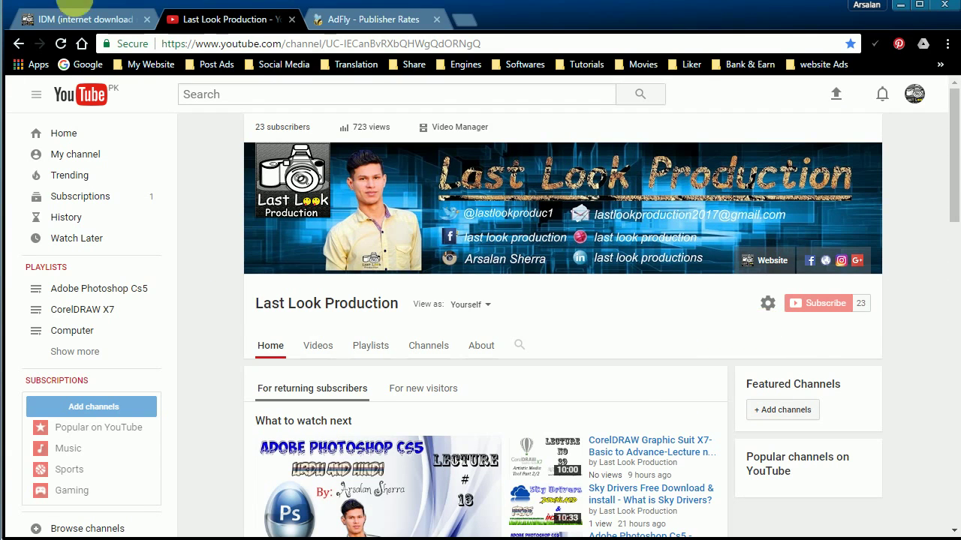
Switch to the IDM blog post, look through it down to the footer's contact details, and minimize the browser window.
{"action": "left_click", "coordinate": [77, 16]}
{"action": "scroll", "coordinate": [858, 278], "scroll_direction": "down", "scroll_amount": 3}
{"action": "left_click_drag", "start_coordinate": [954, 150], "coordinate": [955, 496]}
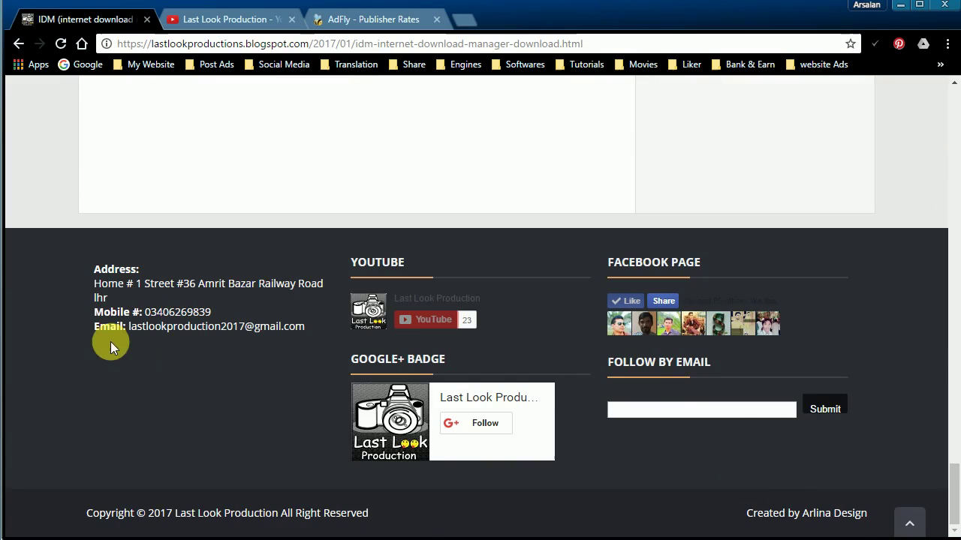
{"action": "scroll", "coordinate": [47, 332], "scroll_direction": "up", "scroll_amount": 20}
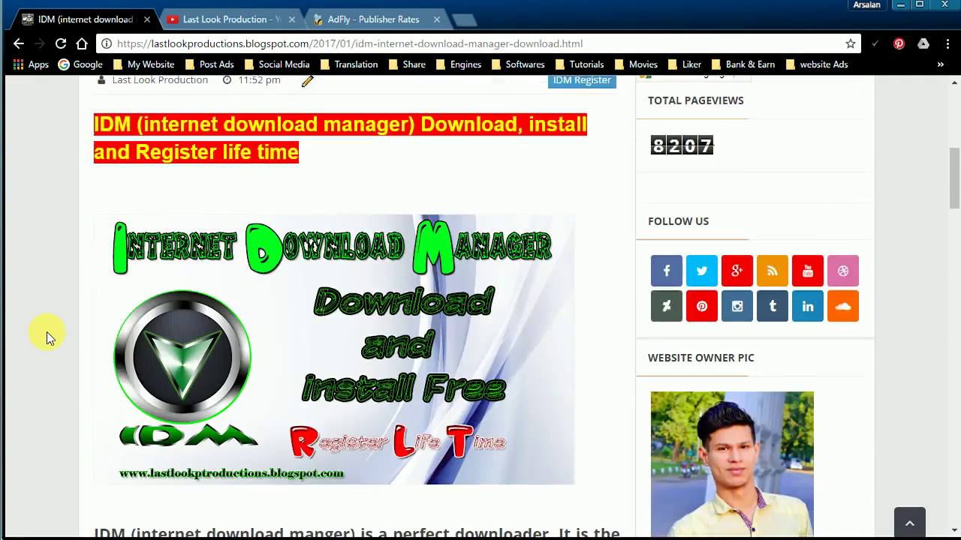
{"action": "scroll", "coordinate": [47, 332], "scroll_direction": "up", "scroll_amount": 6}
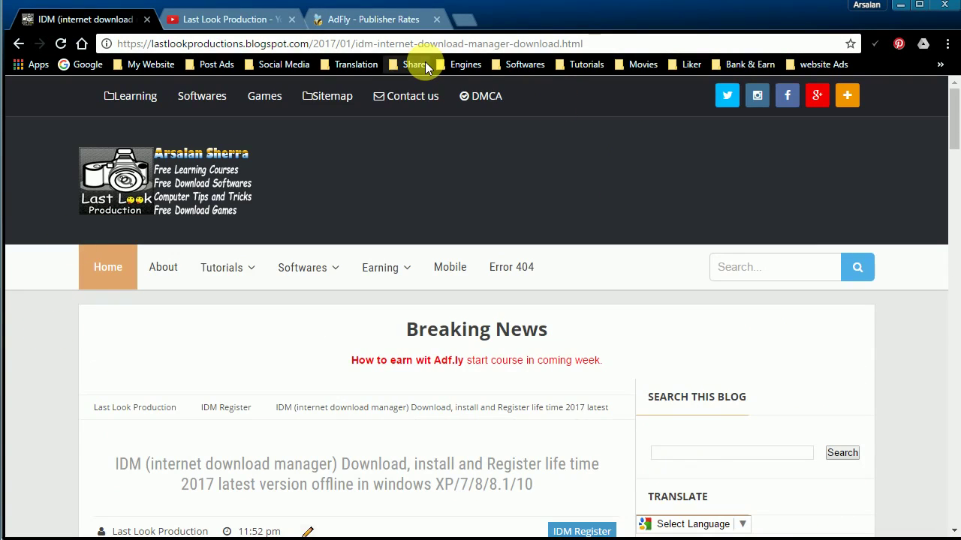
{"action": "left_click", "coordinate": [900, 9]}
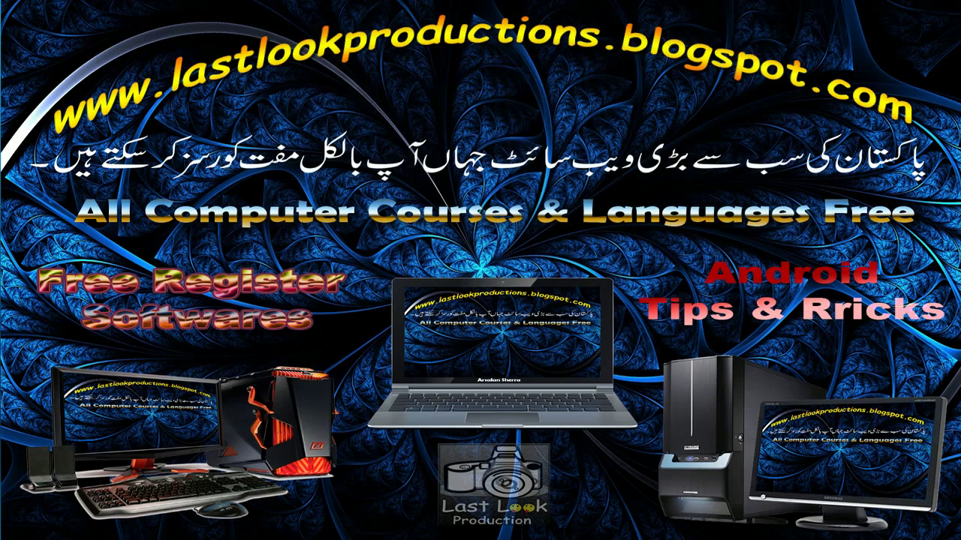